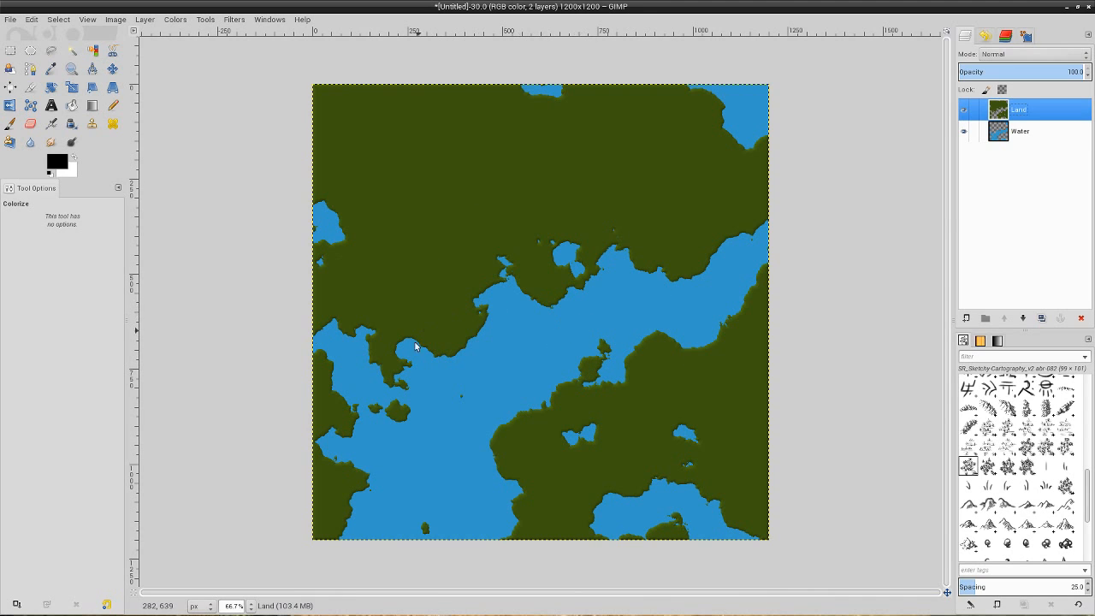
Create a new 1200 × 1200 px RGB image at 200 pixels/in, filled with the background color.
{"action": "left_click", "coordinate": [10, 19]}
{"action": "left_click", "coordinate": [19, 37]}
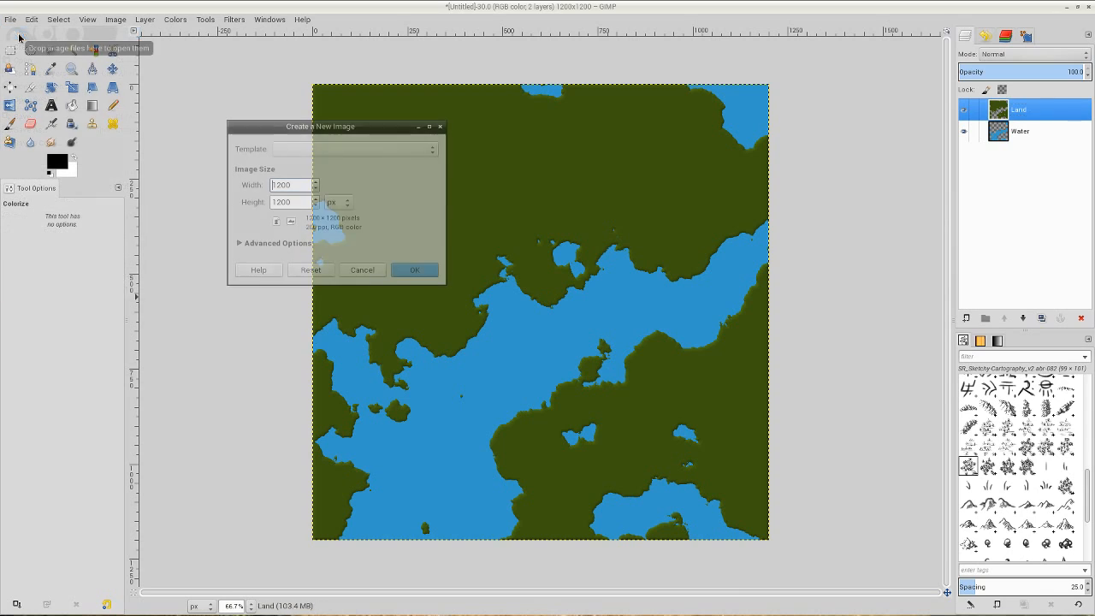
{"action": "left_click", "coordinate": [295, 244]}
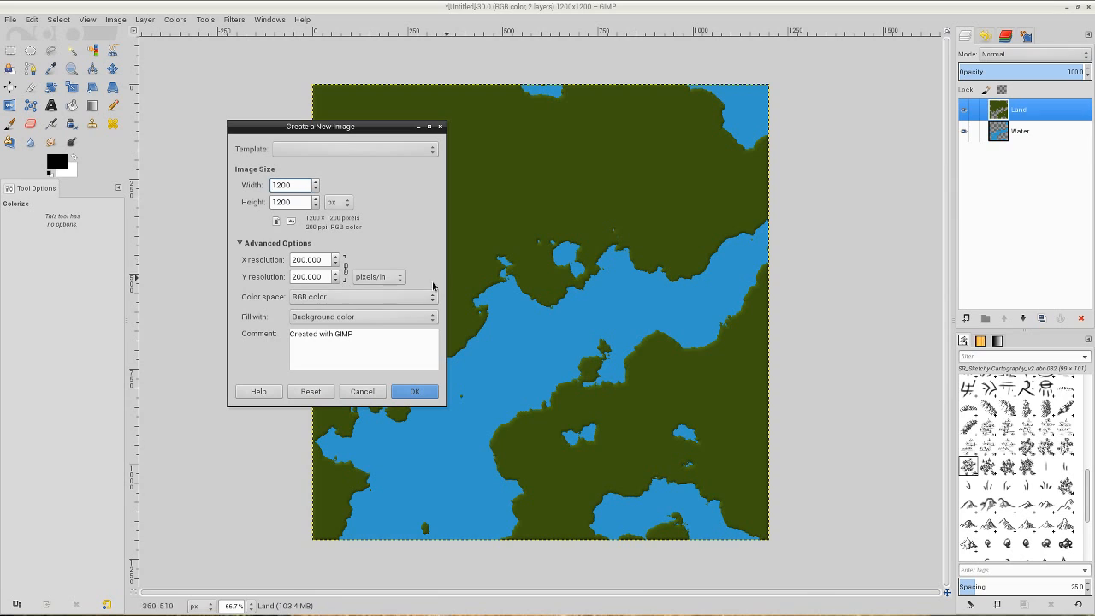
{"action": "left_click", "coordinate": [345, 318]}
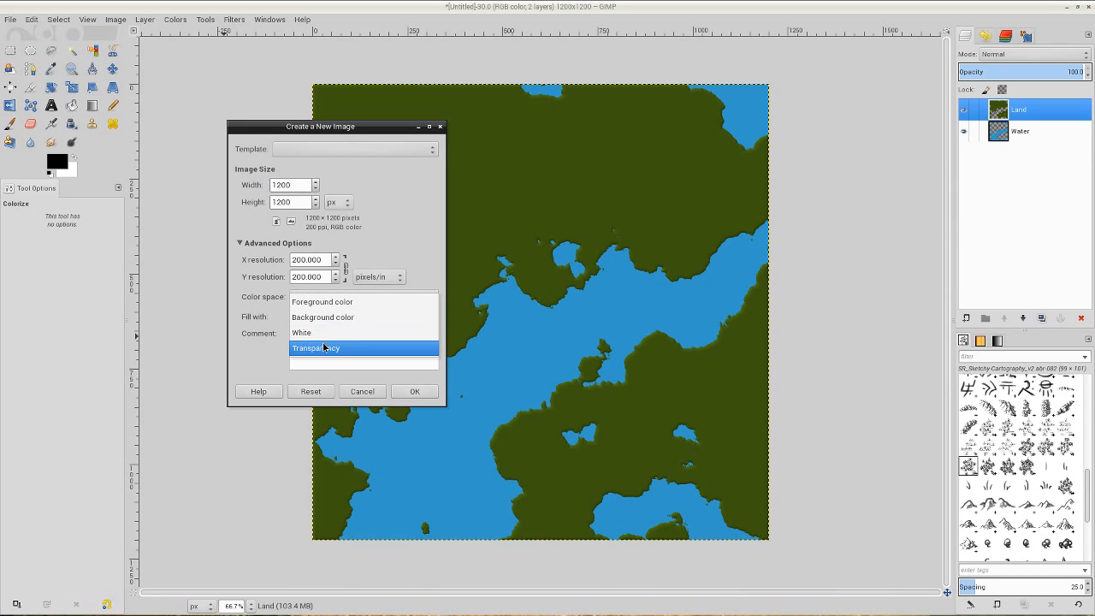
{"action": "left_click", "coordinate": [250, 321]}
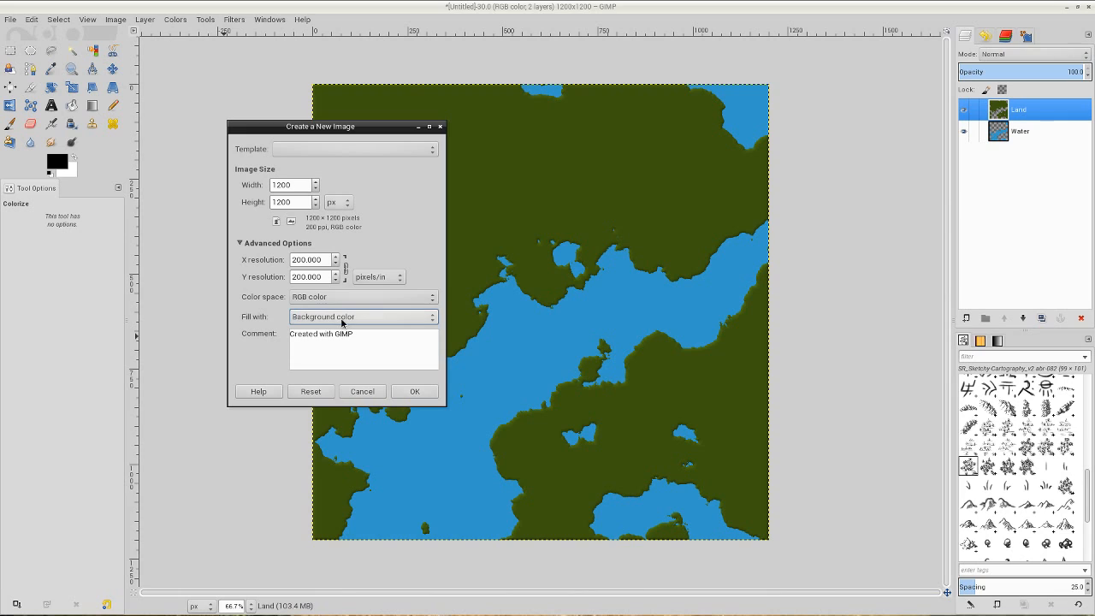
{"action": "left_click", "coordinate": [342, 319]}
{"action": "left_click", "coordinate": [343, 319]}
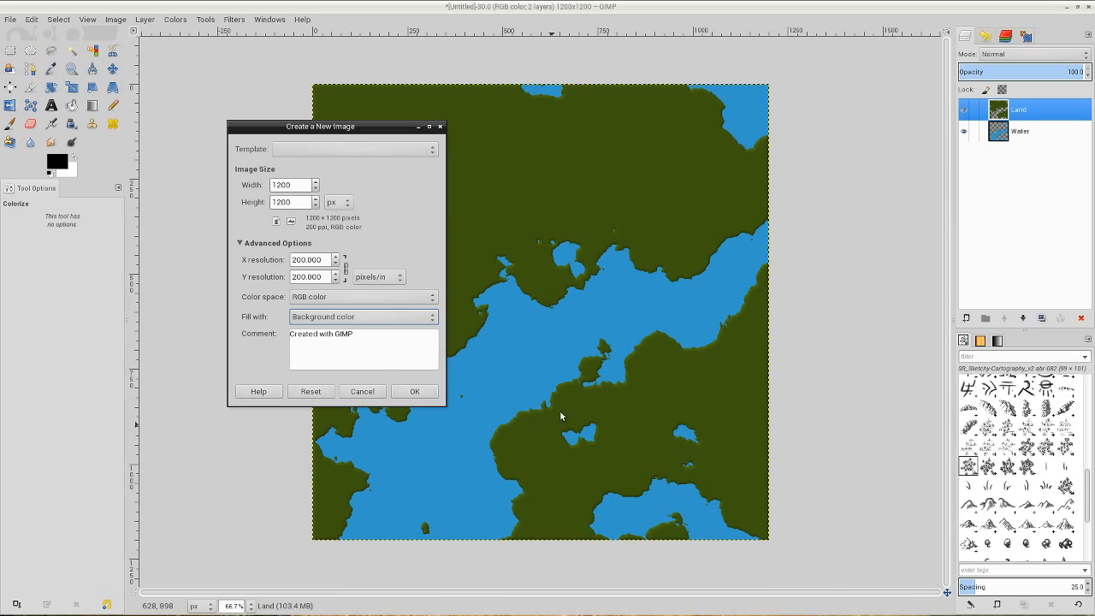
{"action": "left_click", "coordinate": [423, 397]}
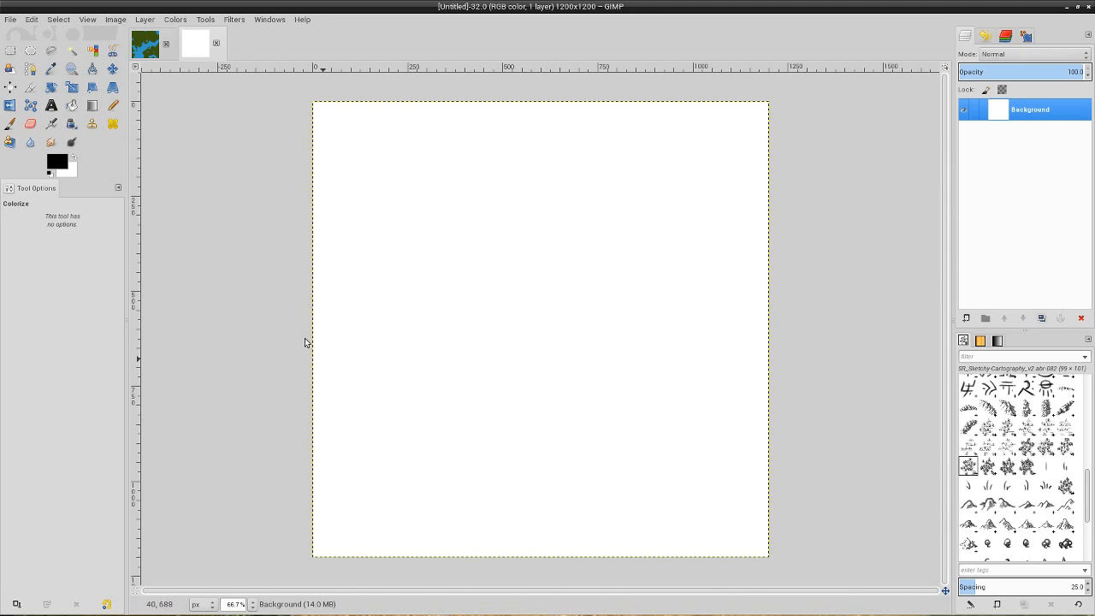
Render randomized Solid Noise on the Background layer with detail 15 and X and Y size 2.5.
{"action": "left_click", "coordinate": [235, 18]}
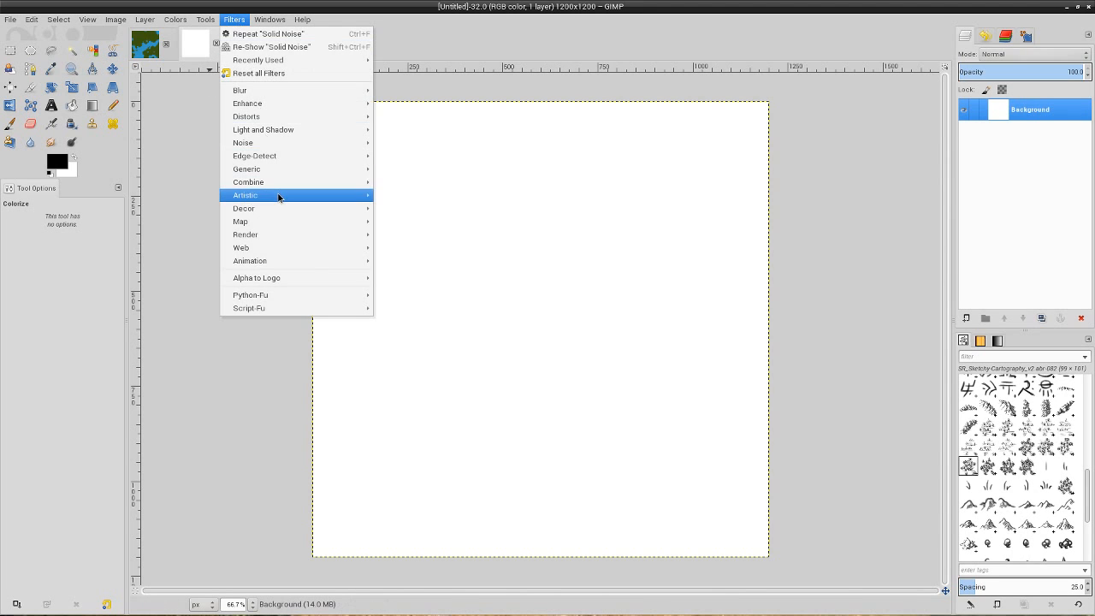
{"action": "mouse_move", "coordinate": [261, 236]}
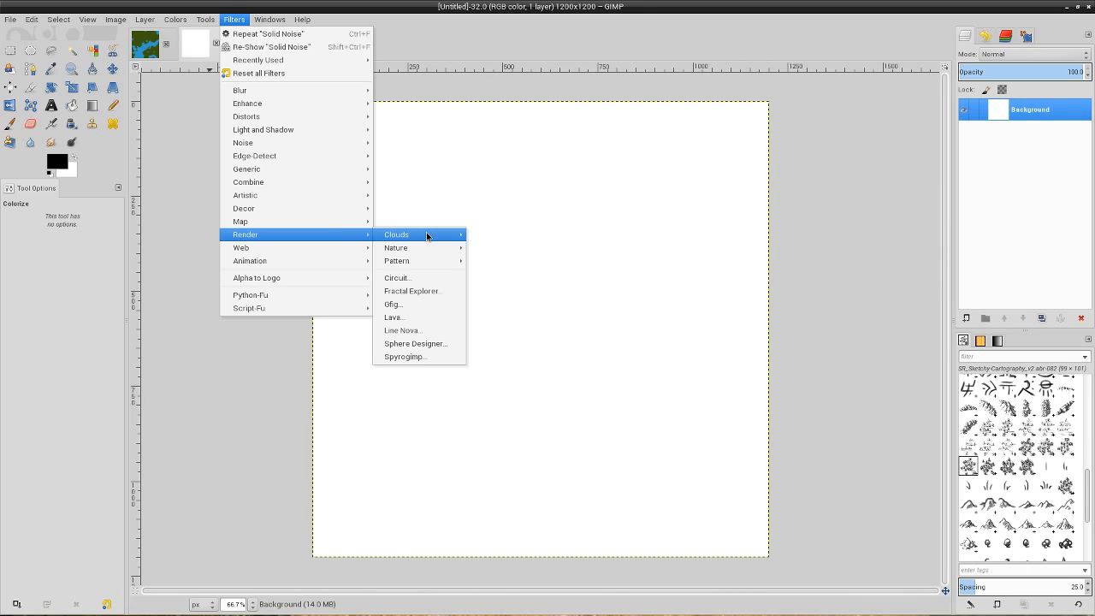
{"action": "mouse_move", "coordinate": [428, 236]}
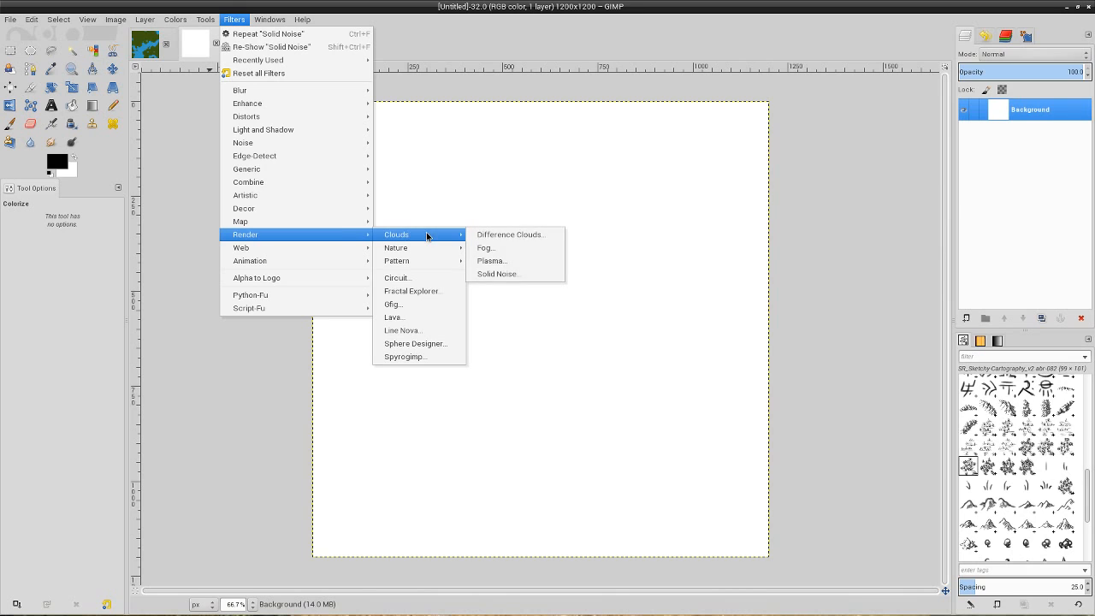
{"action": "left_click", "coordinate": [500, 275]}
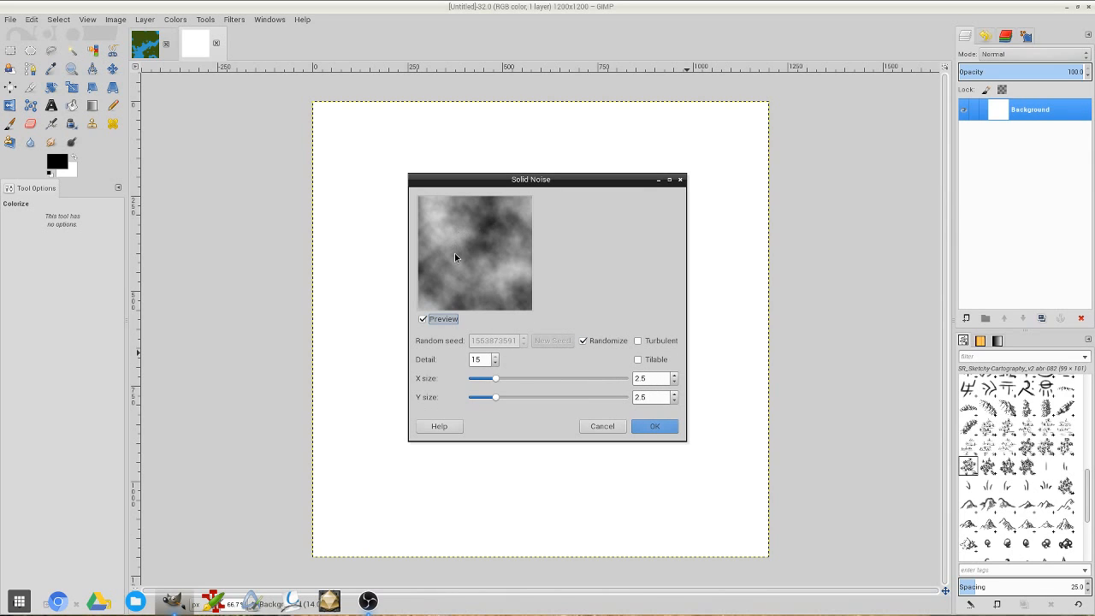
{"action": "left_click", "coordinate": [656, 426]}
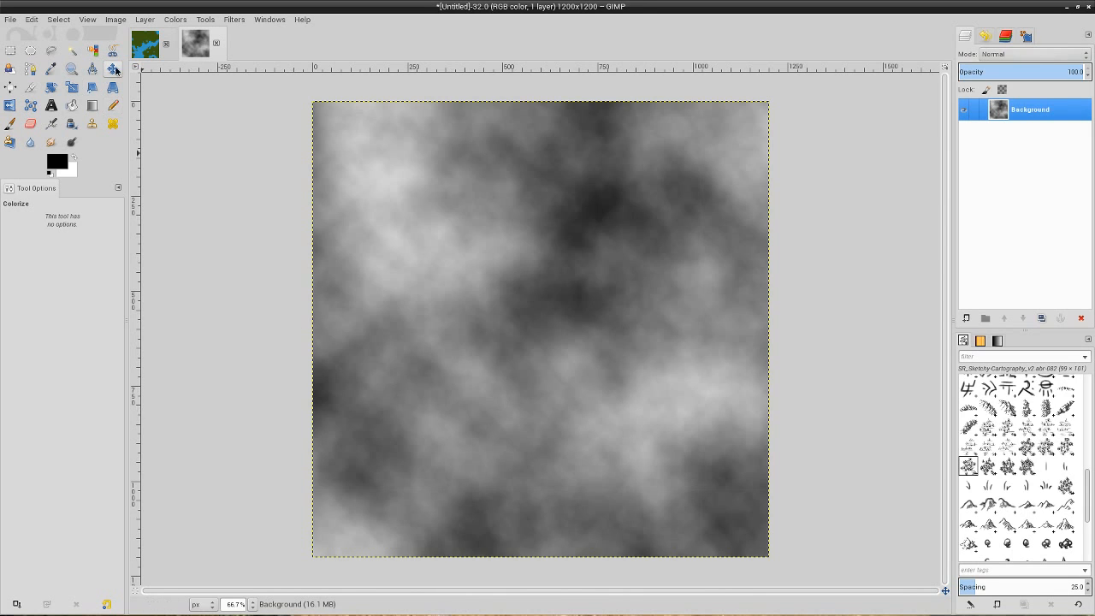
Apply a Threshold with range 104 to 255 to turn the noise into black and white landmass shapes.
{"action": "left_click", "coordinate": [176, 18]}
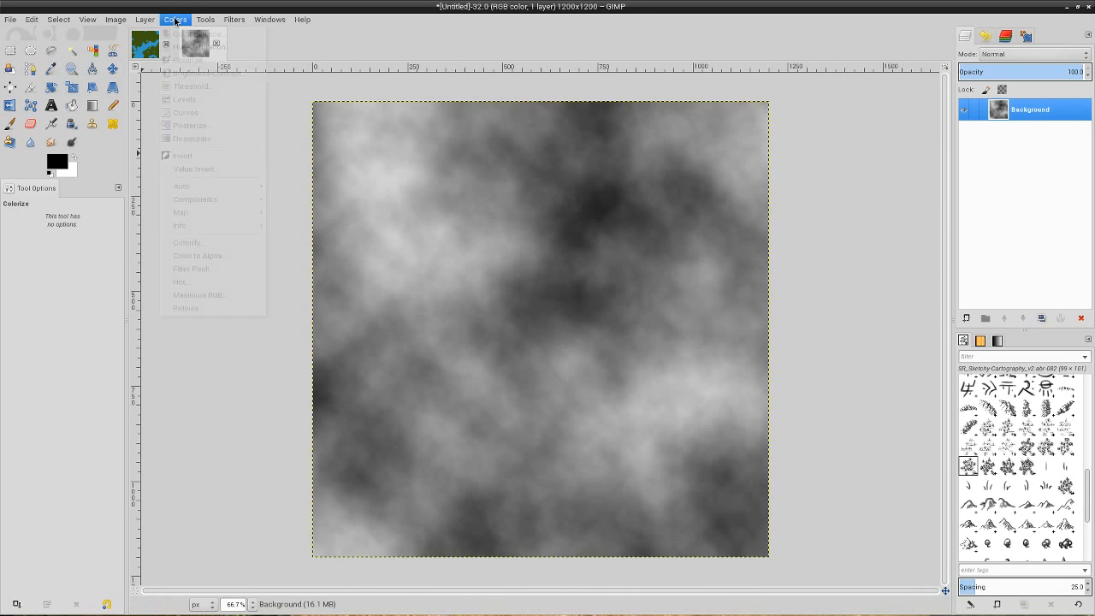
{"action": "left_click", "coordinate": [210, 85]}
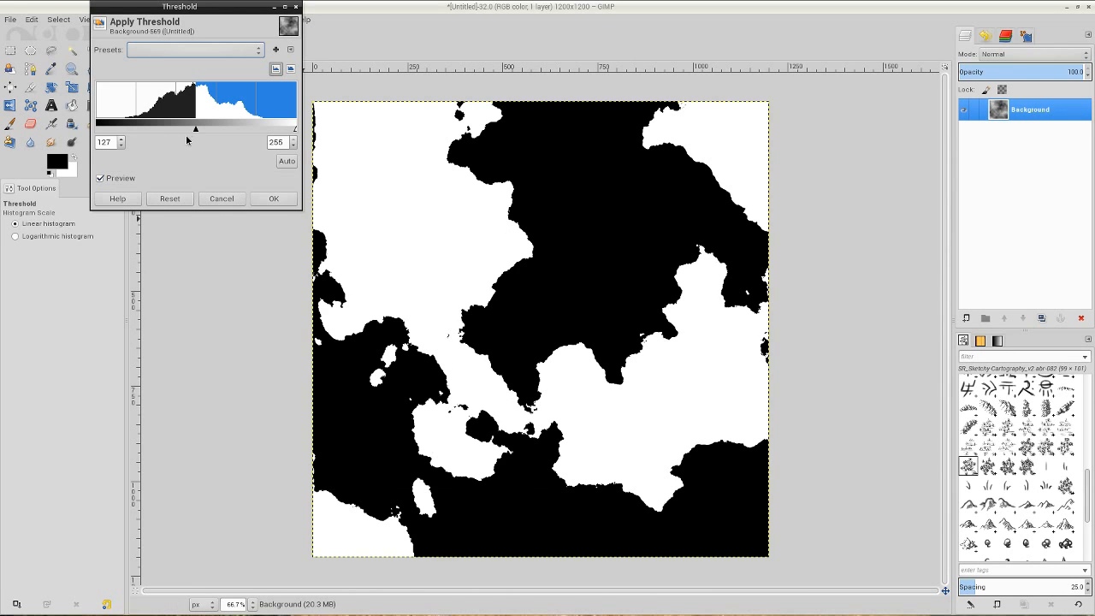
{"action": "left_click_drag", "start_coordinate": [196, 130], "coordinate": [221, 129]}
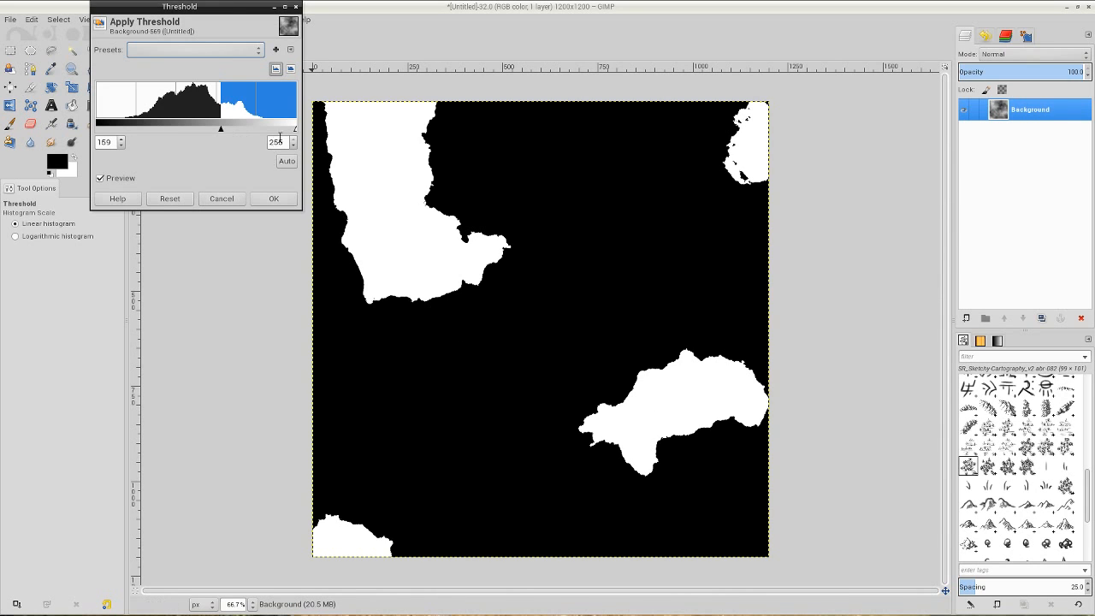
{"action": "left_click_drag", "start_coordinate": [221, 129], "coordinate": [181, 130]}
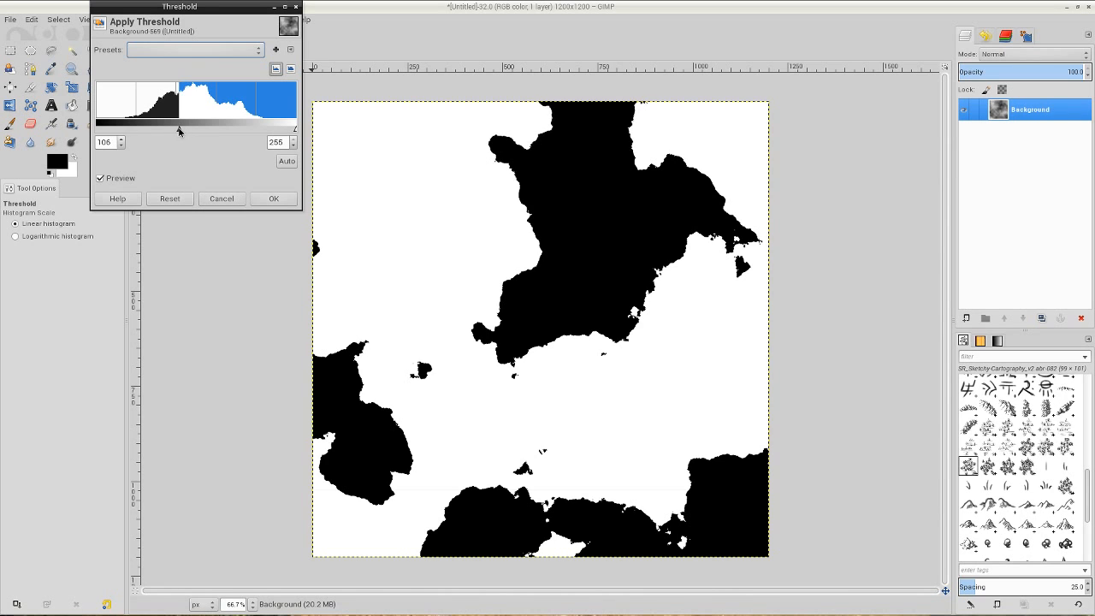
{"action": "left_click_drag", "start_coordinate": [182, 129], "coordinate": [184, 129]}
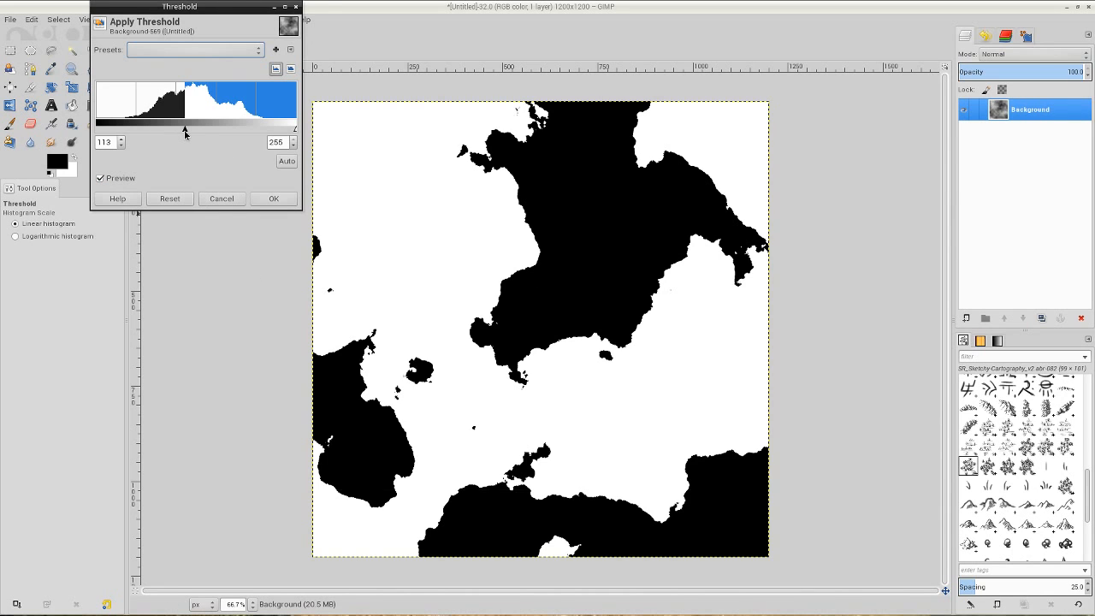
{"action": "left_click_drag", "start_coordinate": [184, 130], "coordinate": [177, 134]}
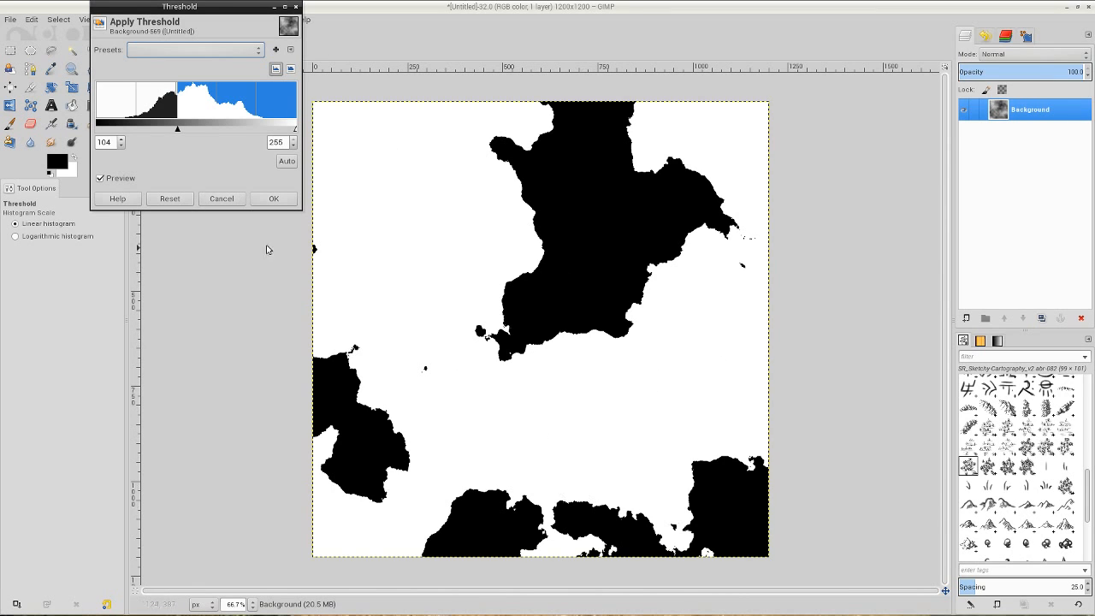
{"action": "left_click", "coordinate": [283, 202]}
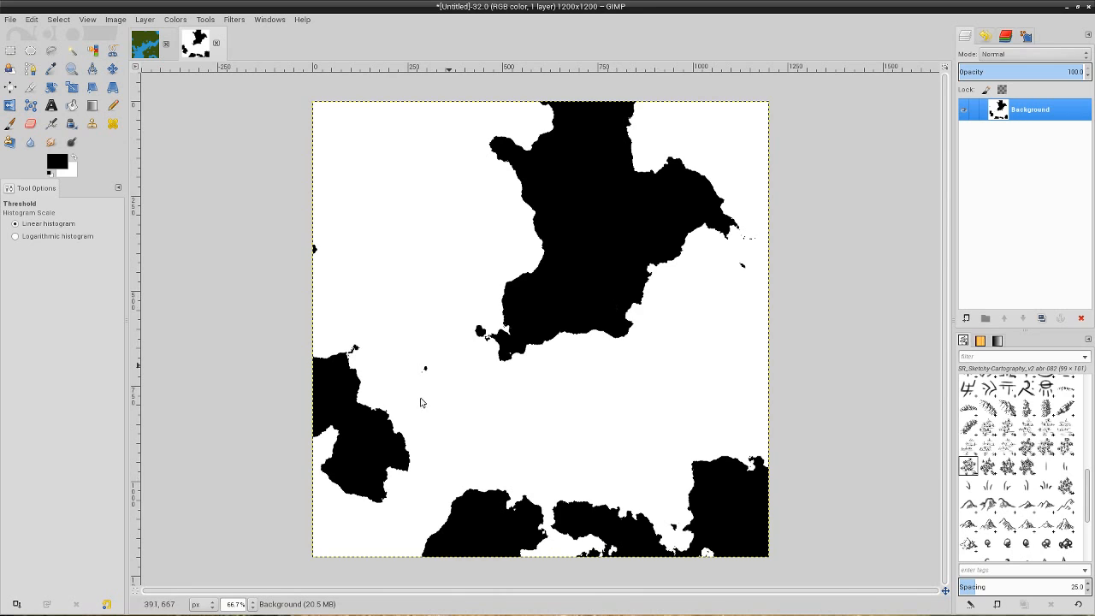
Duplicate the Background layer and rename the original lower layer Water.
{"action": "right_click", "coordinate": [1021, 112]}
{"action": "left_click", "coordinate": [1018, 174]}
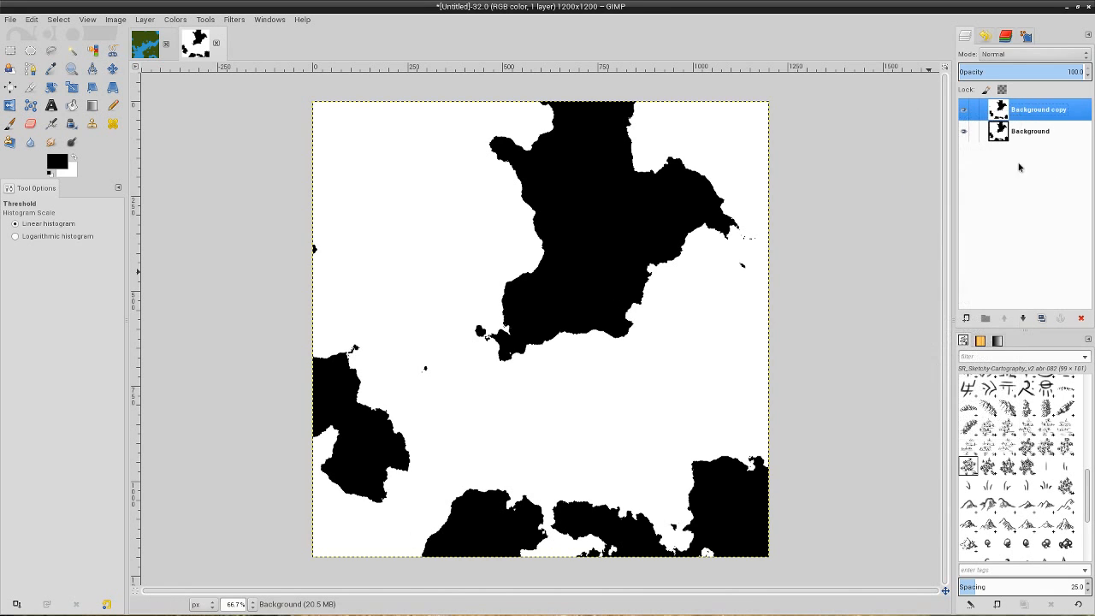
{"action": "double_click", "coordinate": [1028, 112]}
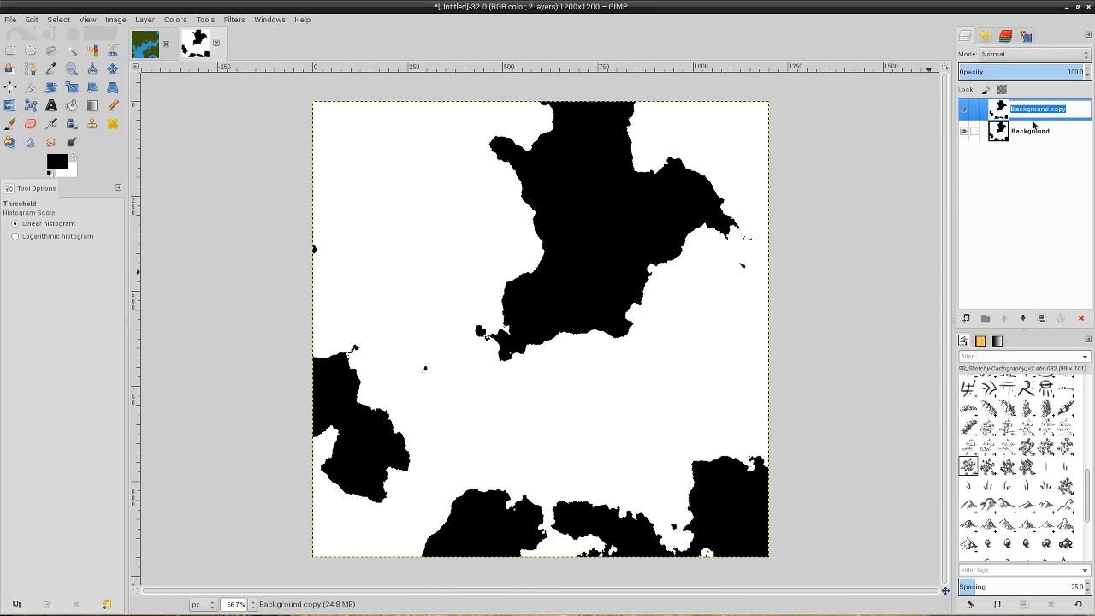
{"action": "type", "text": "Le"}
{"action": "double_click", "coordinate": [1031, 131]}
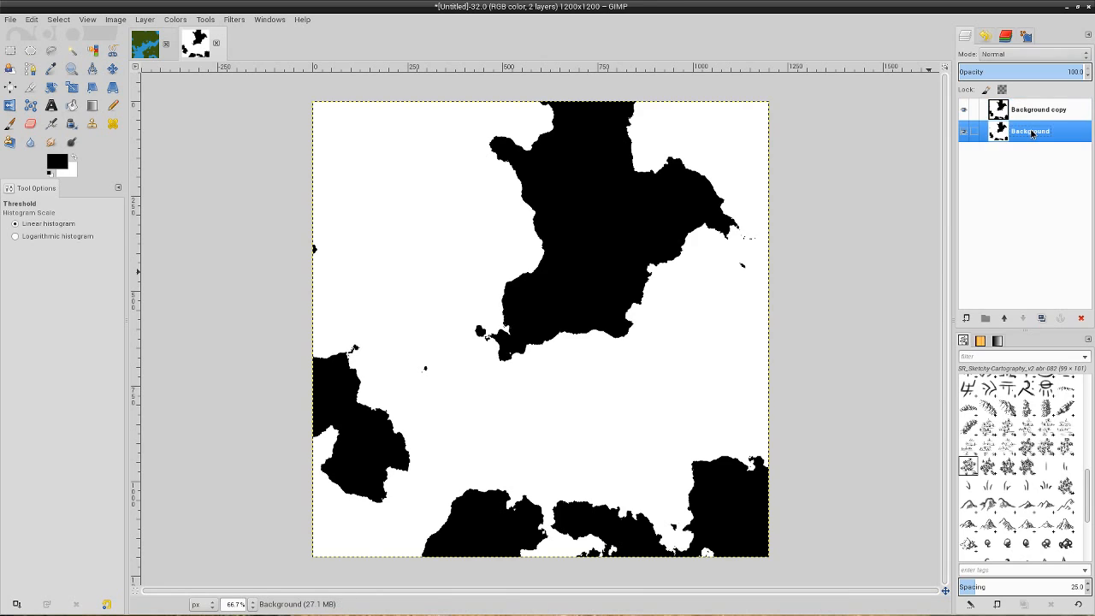
{"action": "type", "text": "W"}
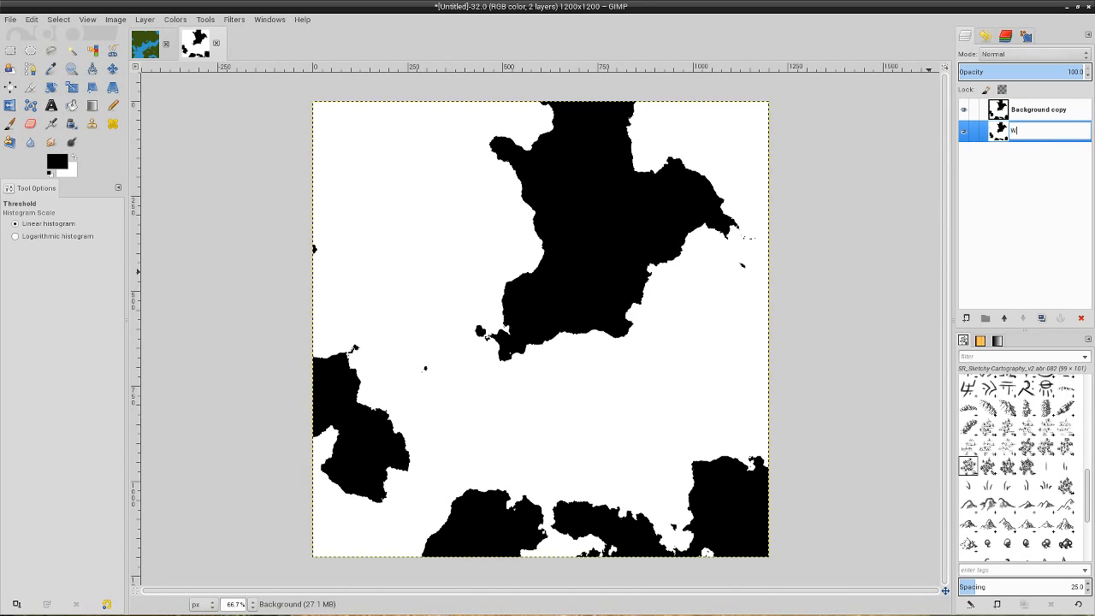
{"action": "type", "text": "ater"}
{"action": "key", "text": "Return"}
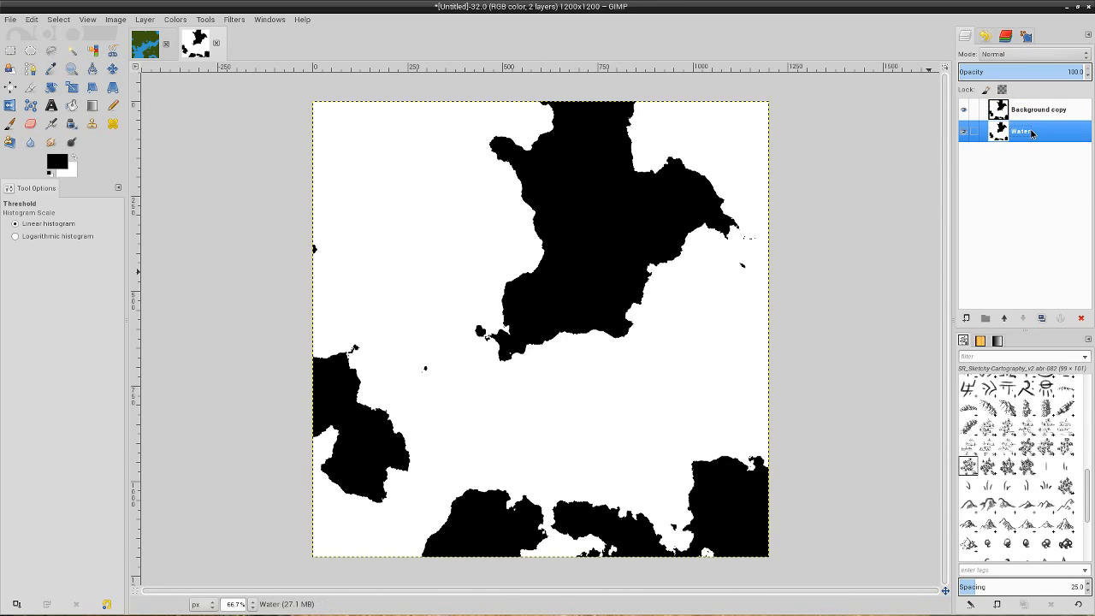
Rename the upper duplicate layer Land.
{"action": "double_click", "coordinate": [1044, 114]}
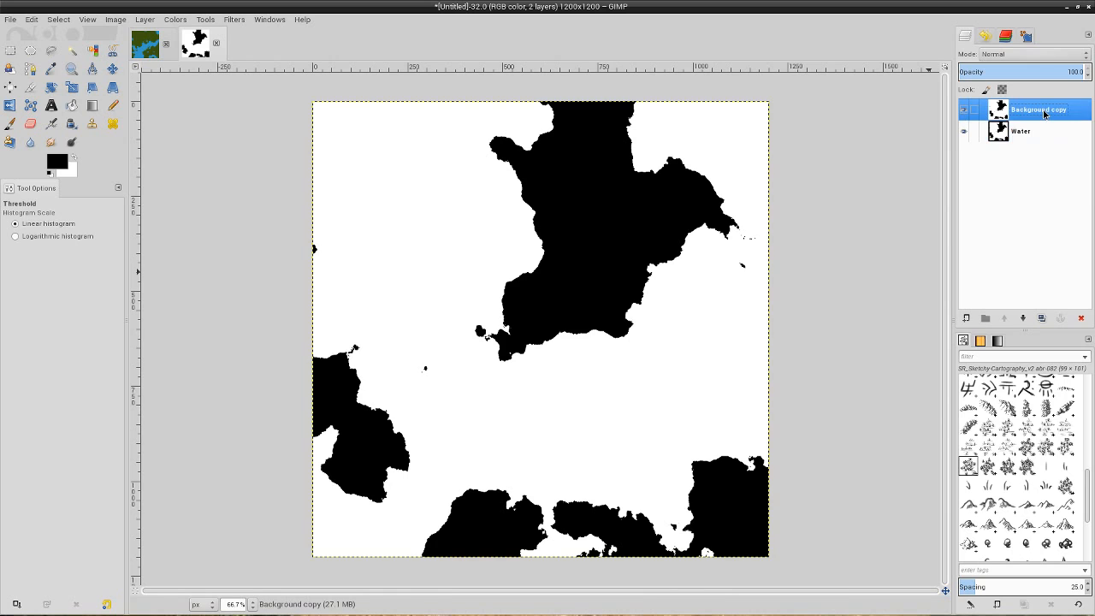
{"action": "double_click", "coordinate": [1044, 111]}
{"action": "type", "text": "La"}
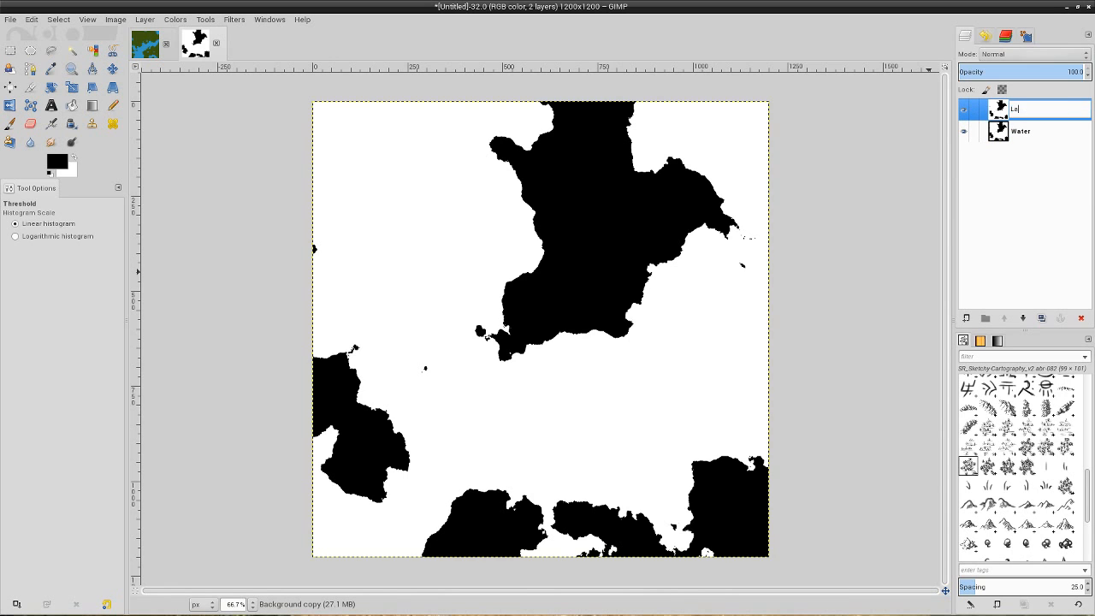
{"action": "type", "text": "nd"}
{"action": "key", "text": "Return"}
Add an alpha channel to both the Land layer and the Water layer.
{"action": "key", "text": "shift+o"}
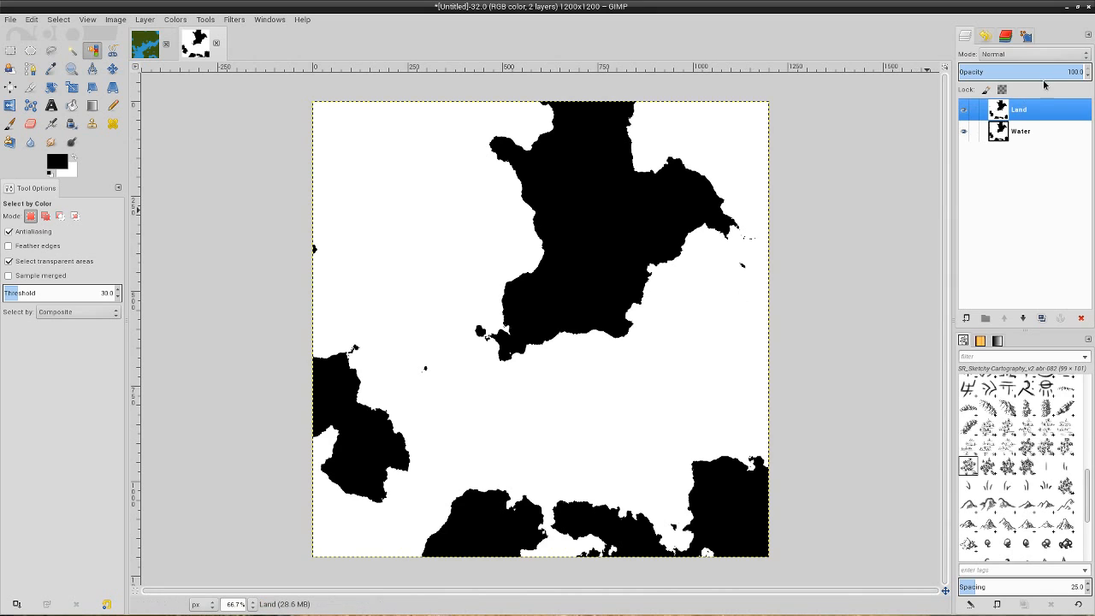
{"action": "right_click", "coordinate": [1022, 115]}
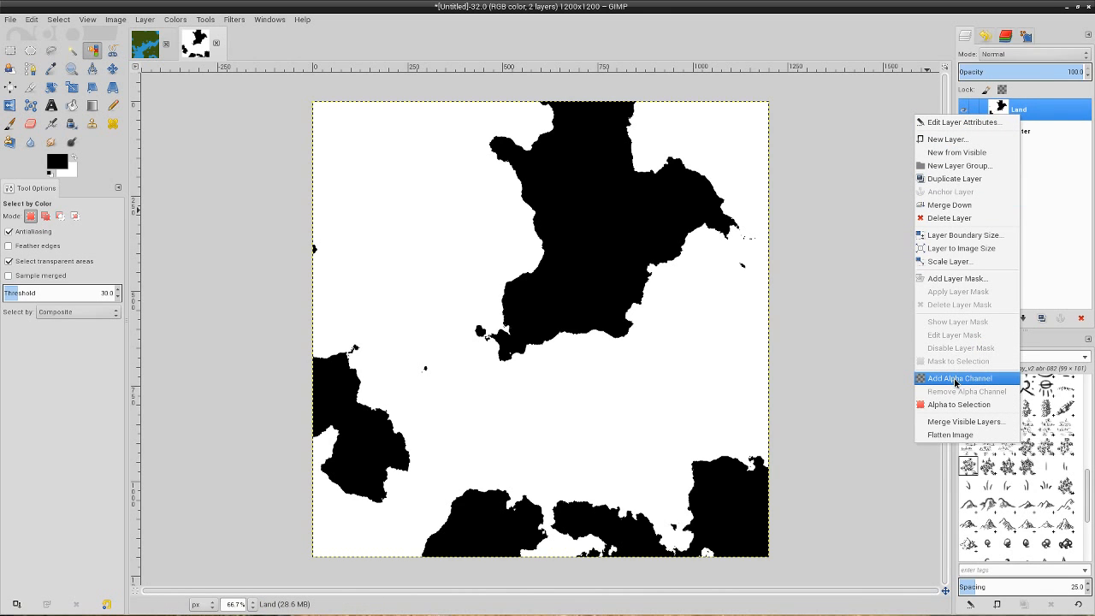
{"action": "left_click", "coordinate": [956, 382]}
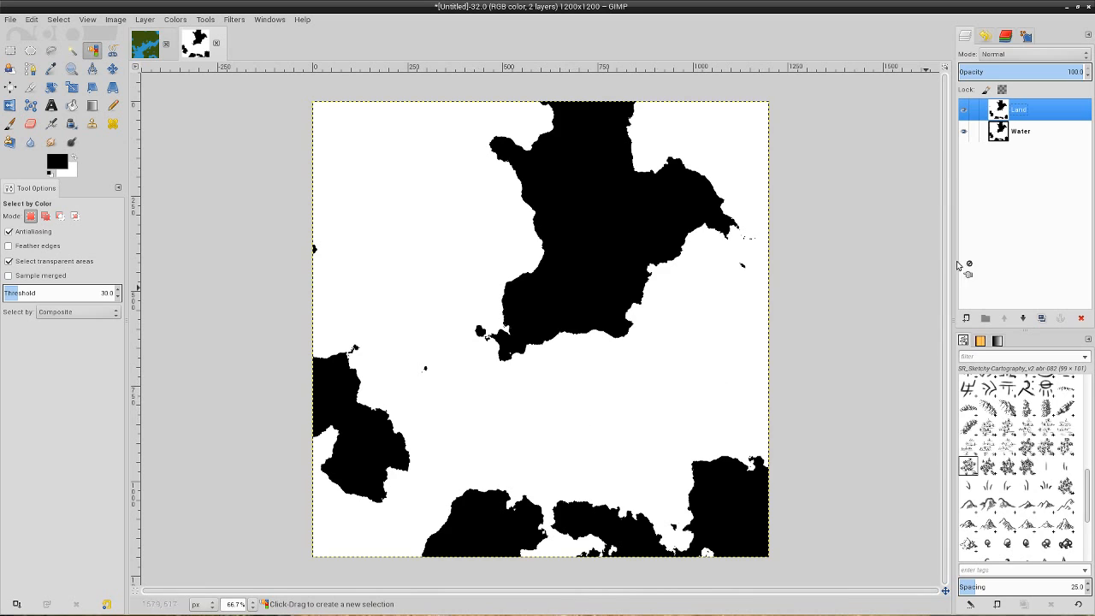
{"action": "left_click", "coordinate": [1024, 133]}
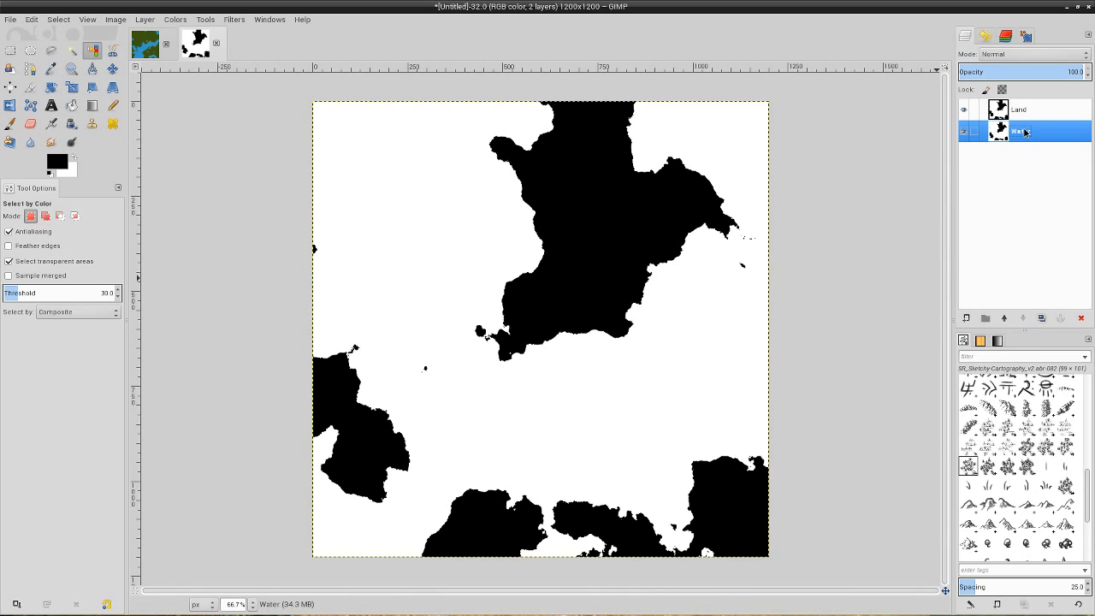
{"action": "right_click", "coordinate": [1025, 131]}
{"action": "left_click", "coordinate": [976, 394]}
Select the black areas by color on the Land layer, delete them, and check the transparency by briefly hiding the Water layer.
{"action": "left_click", "coordinate": [90, 57]}
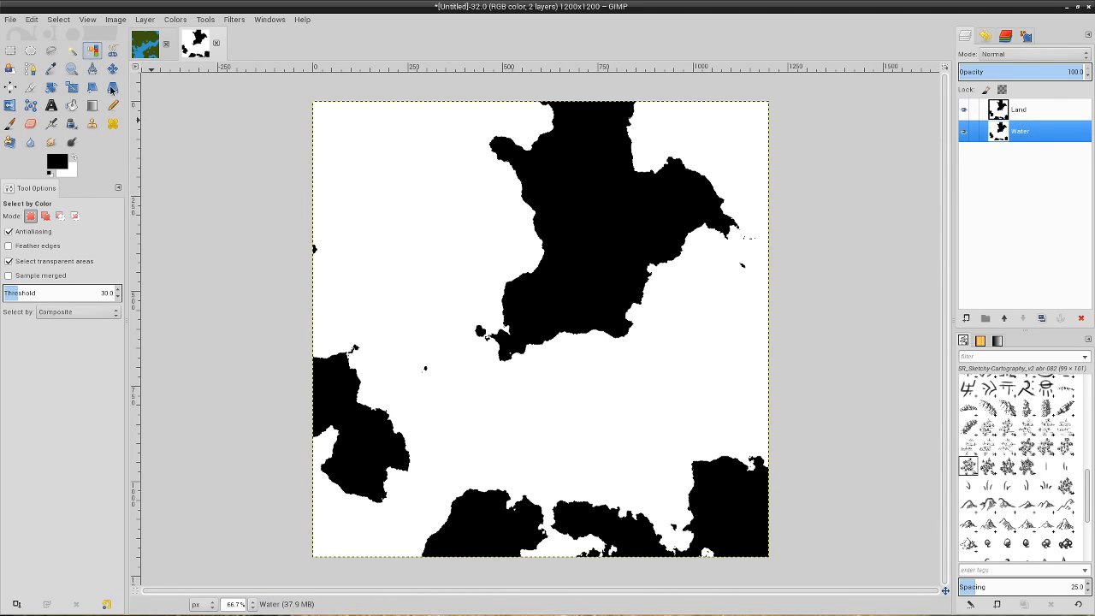
{"action": "left_click", "coordinate": [1039, 110]}
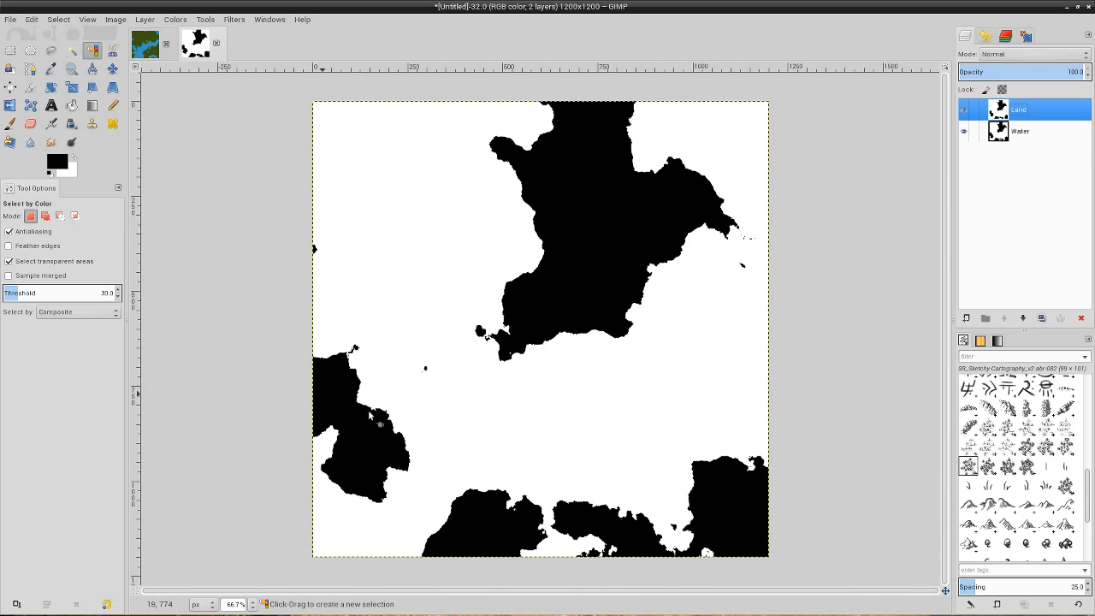
{"action": "left_click", "coordinate": [579, 246]}
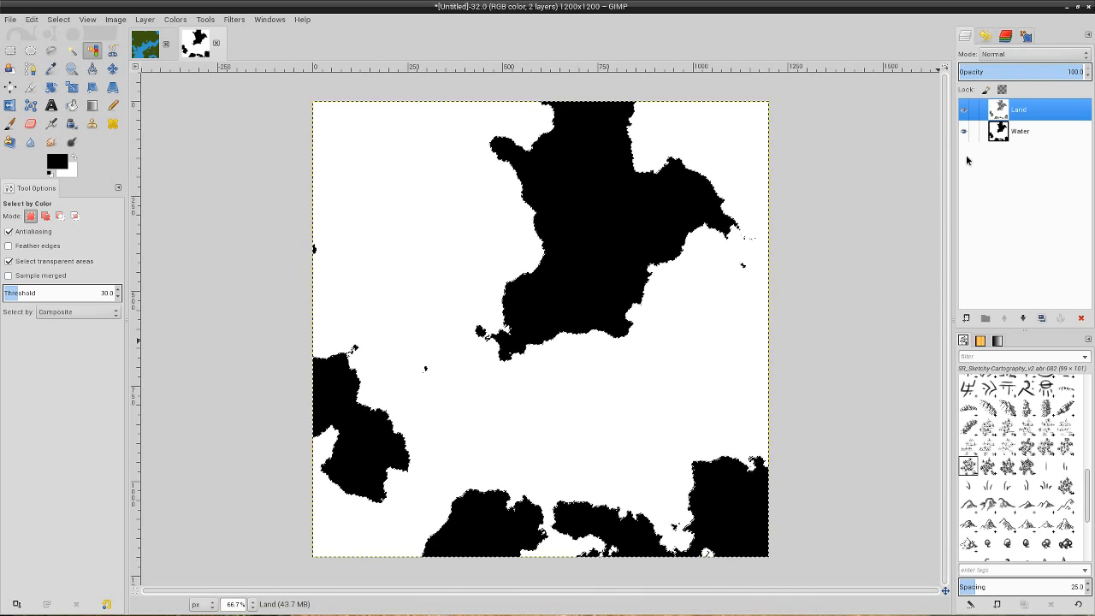
{"action": "key", "text": "Delete"}
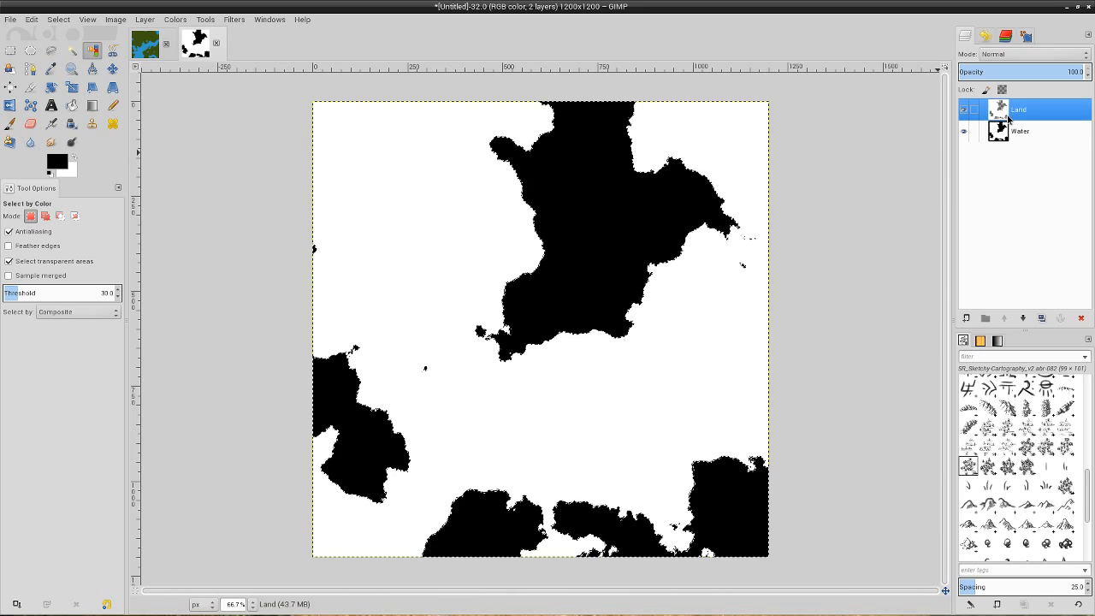
{"action": "left_click", "coordinate": [964, 131]}
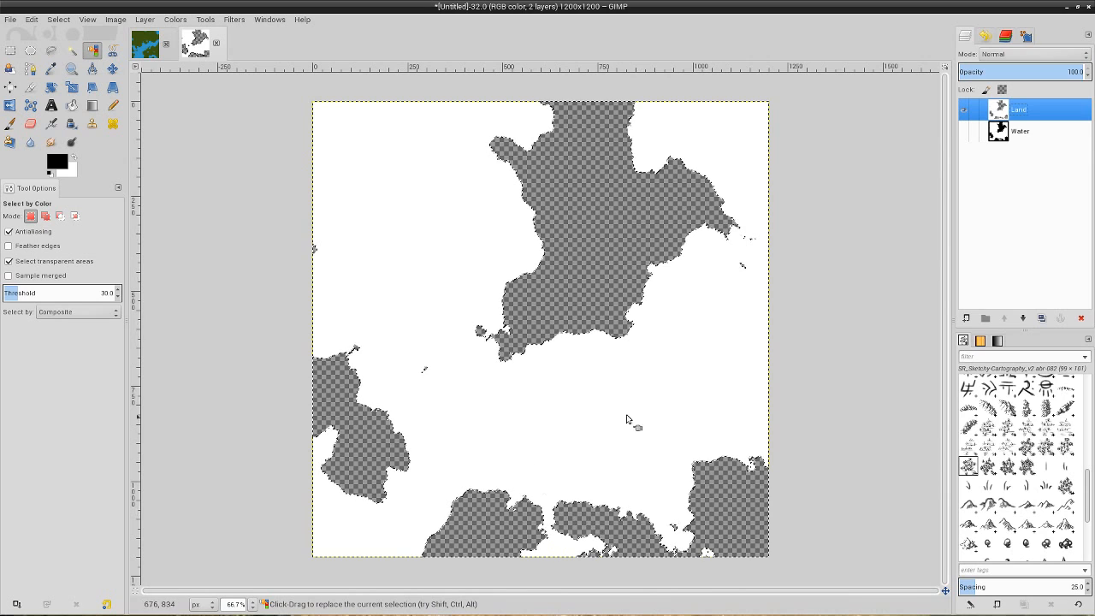
{"action": "left_click", "coordinate": [965, 132]}
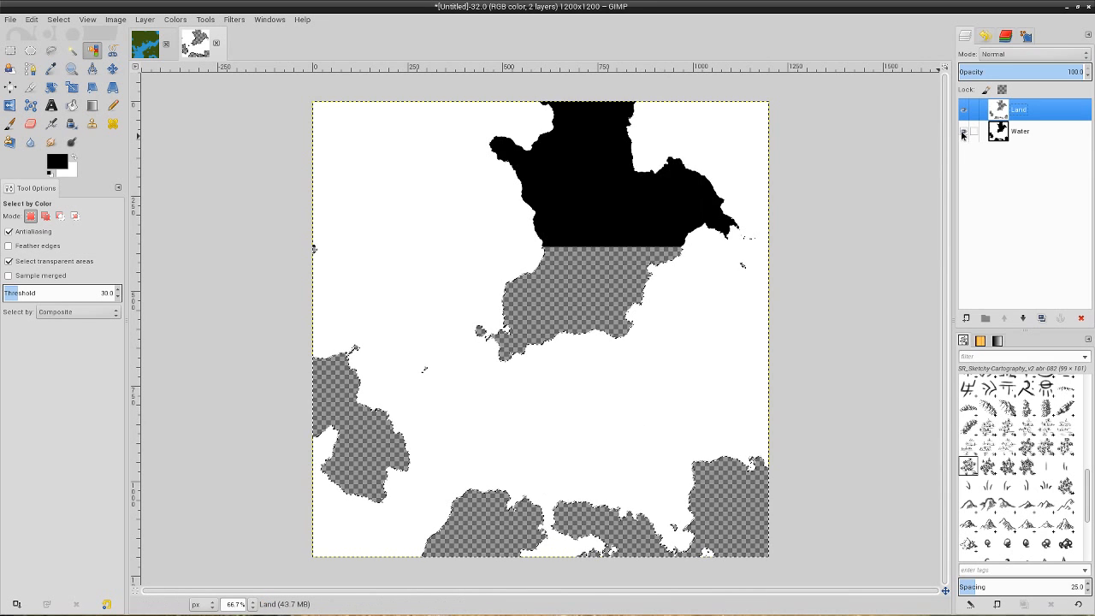
Select the white areas by color on the Water layer, delete them, check the result with Land briefly hidden, and clear the selection.
{"action": "left_click", "coordinate": [1026, 132]}
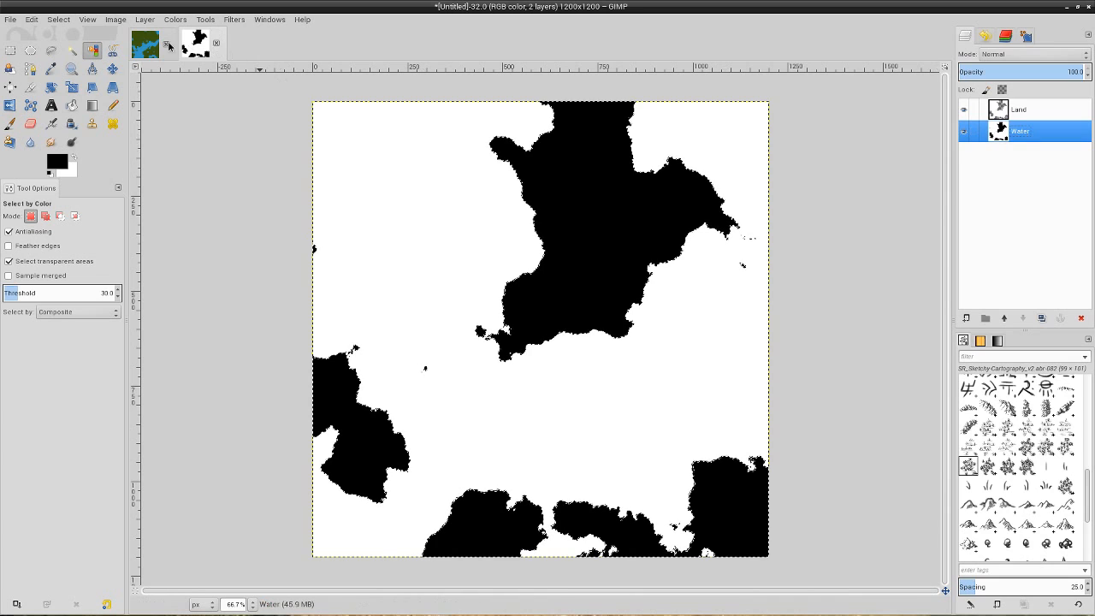
{"action": "left_click", "coordinate": [535, 255]}
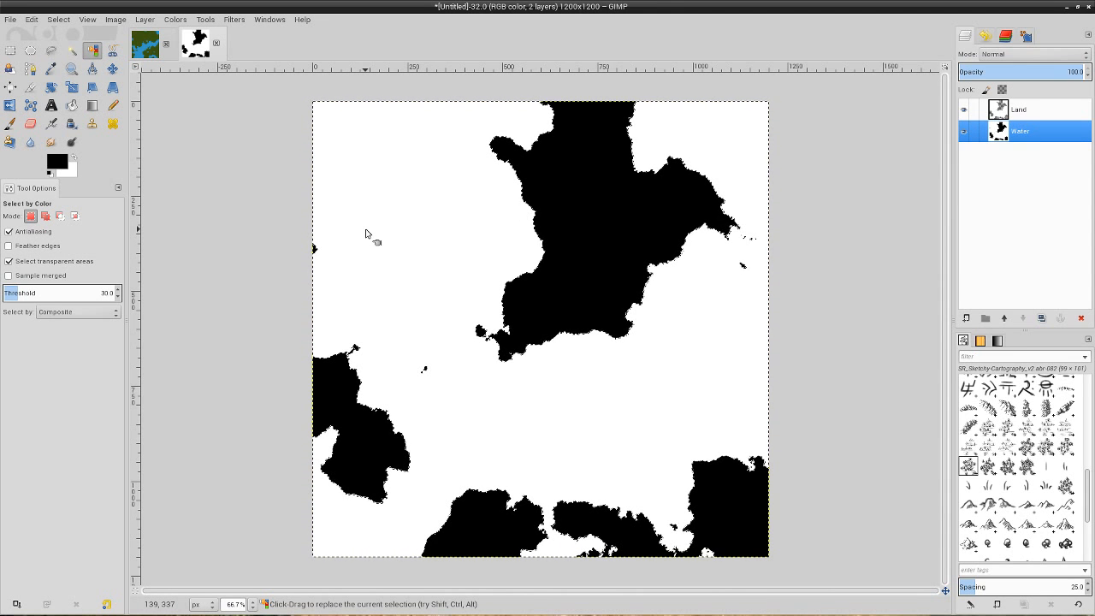
{"action": "key", "text": "Delete"}
{"action": "left_click", "coordinate": [964, 111]}
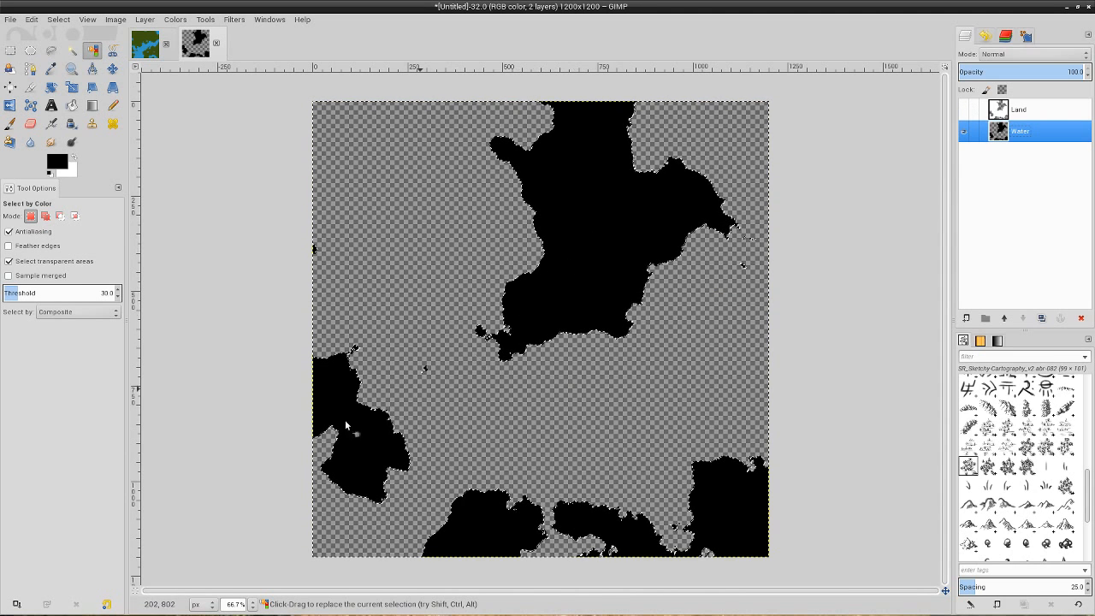
{"action": "left_click", "coordinate": [964, 110]}
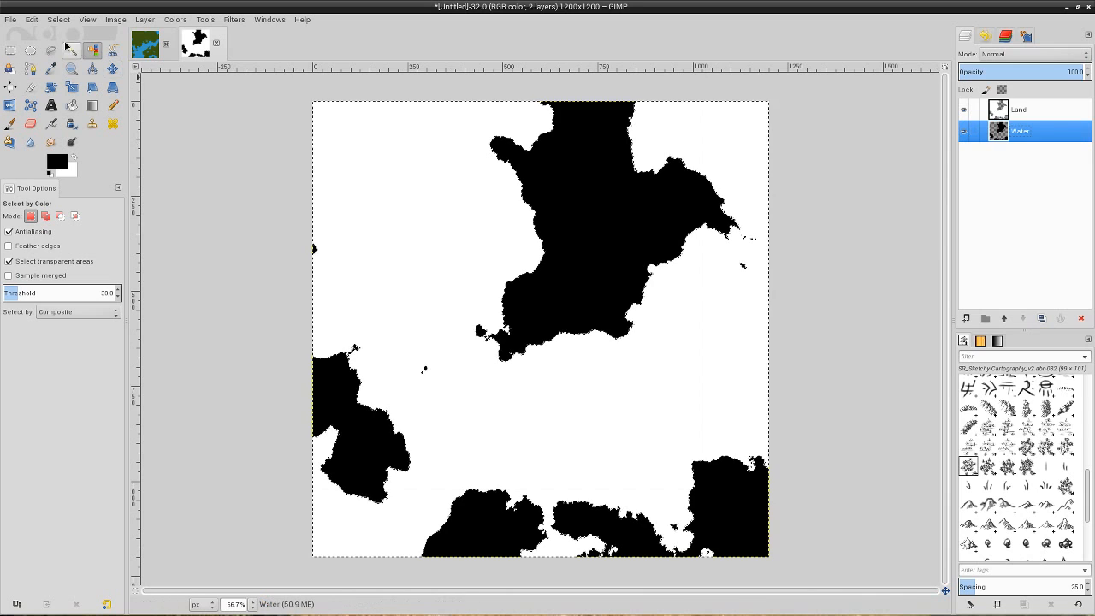
{"action": "left_click", "coordinate": [58, 19]}
{"action": "left_click", "coordinate": [69, 47]}
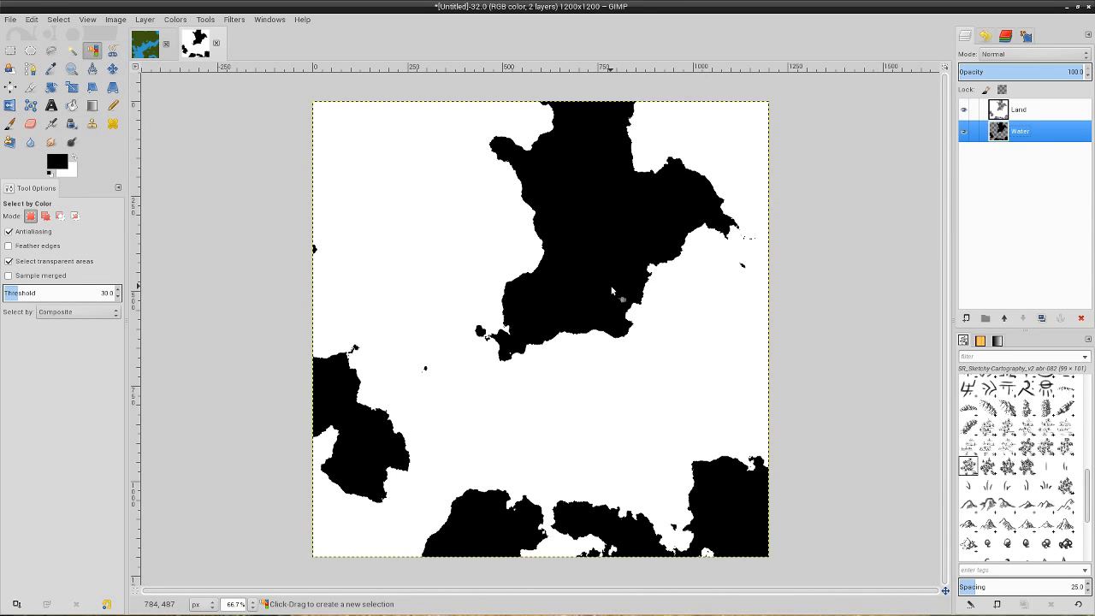
Colorize the Land layer dark green with hue 80, saturation 70 and lightness -80.
{"action": "left_click", "coordinate": [1023, 112]}
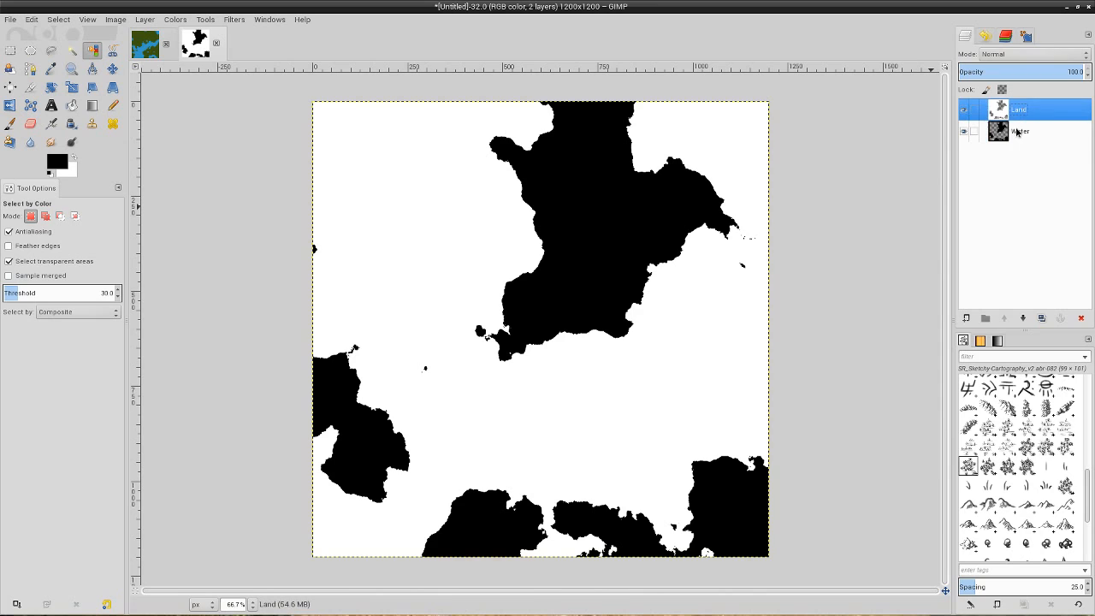
{"action": "left_click", "coordinate": [1018, 131]}
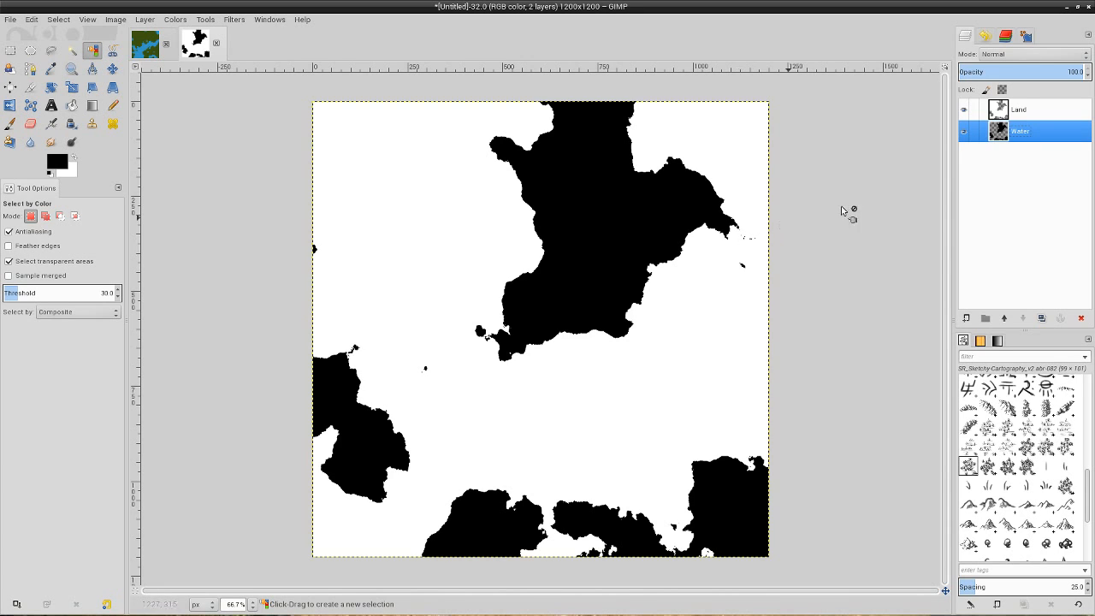
{"action": "left_click", "coordinate": [1011, 112]}
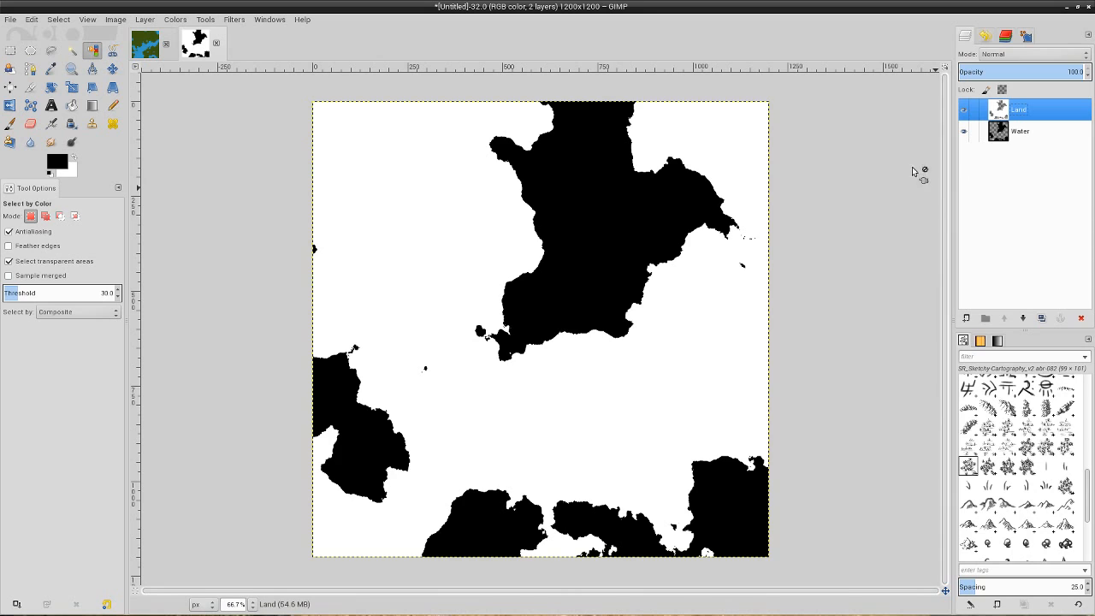
{"action": "left_click", "coordinate": [175, 19]}
{"action": "left_click", "coordinate": [170, 59]}
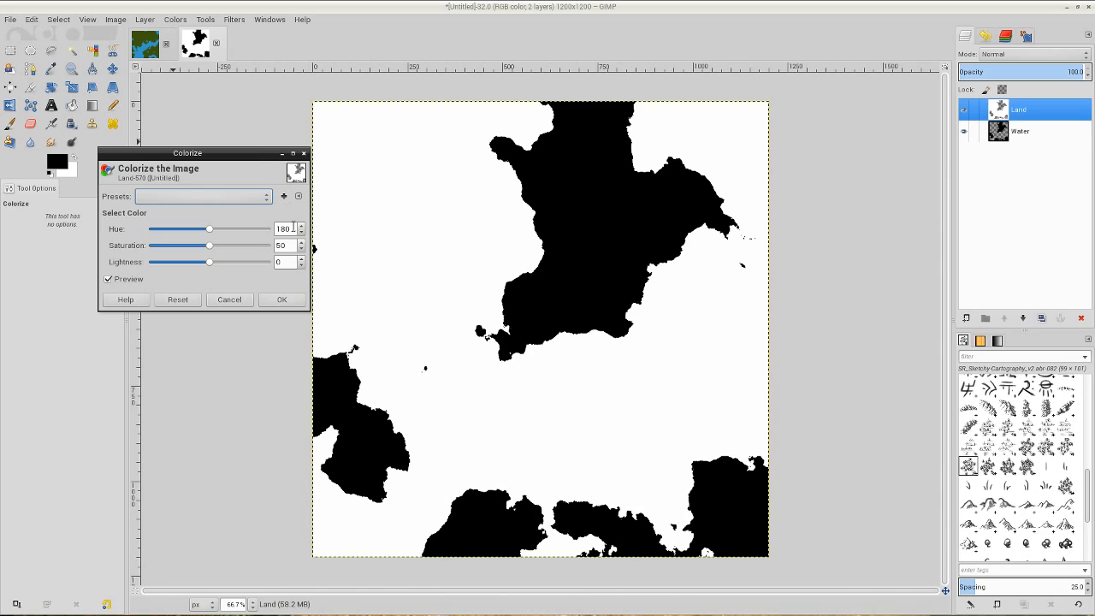
{"action": "left_click_drag", "start_coordinate": [292, 229], "coordinate": [275, 229]}
{"action": "type", "text": "80"}
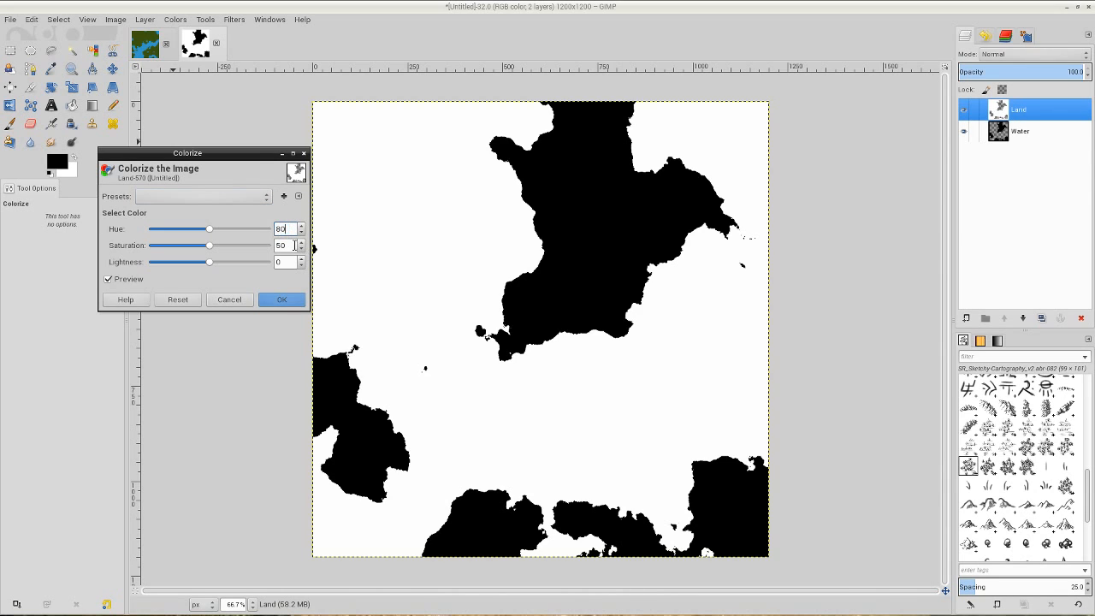
{"action": "double_click", "coordinate": [289, 245]}
{"action": "double_click", "coordinate": [291, 244]}
{"action": "type", "text": "7"}
{"action": "double_click", "coordinate": [279, 263]}
{"action": "left_click", "coordinate": [288, 244]}
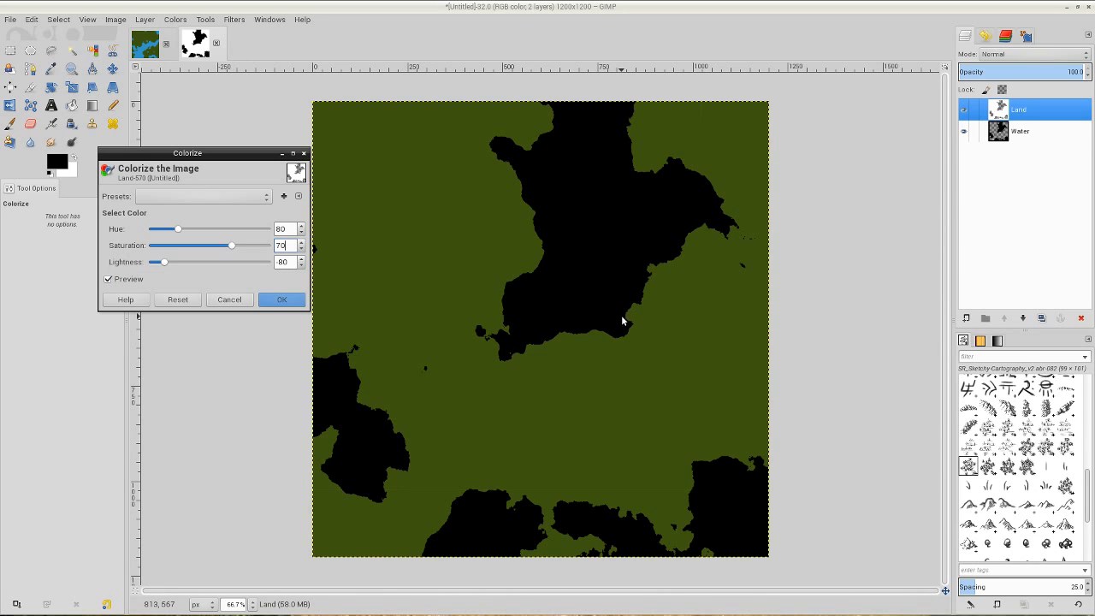
{"action": "left_click", "coordinate": [285, 306]}
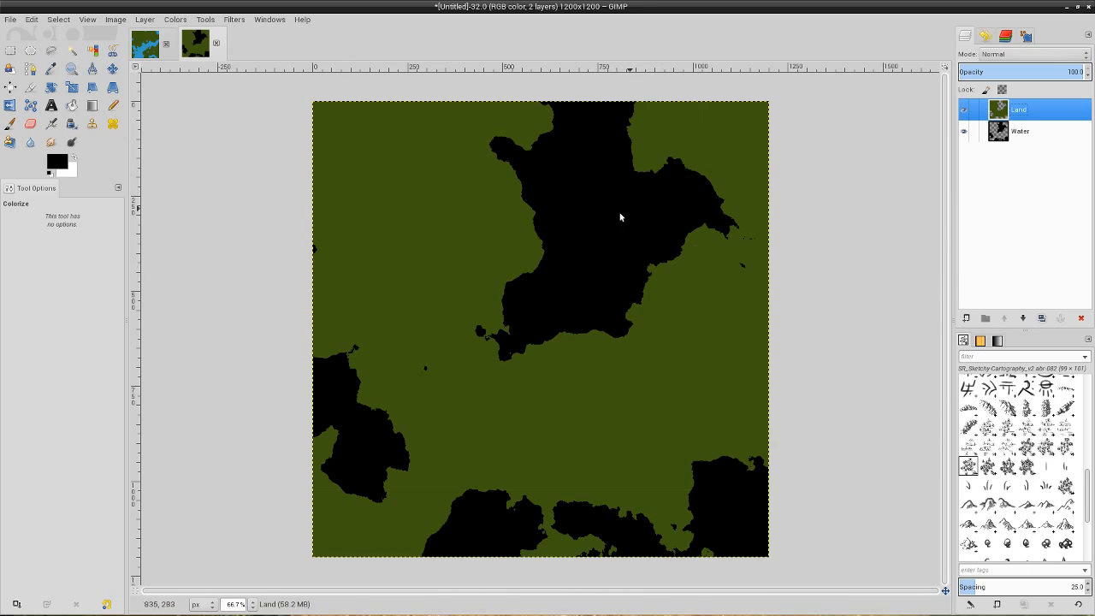
Colorize the Water layer blue with hue 200, saturation 60 and lightness 50.
{"action": "left_click", "coordinate": [1021, 132]}
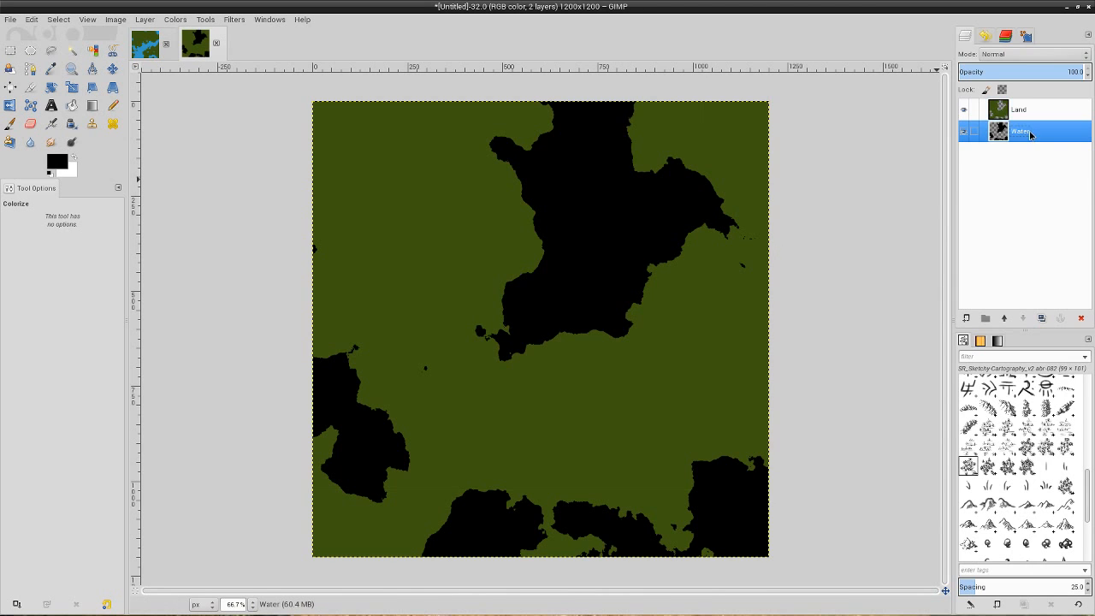
{"action": "left_click", "coordinate": [176, 20]}
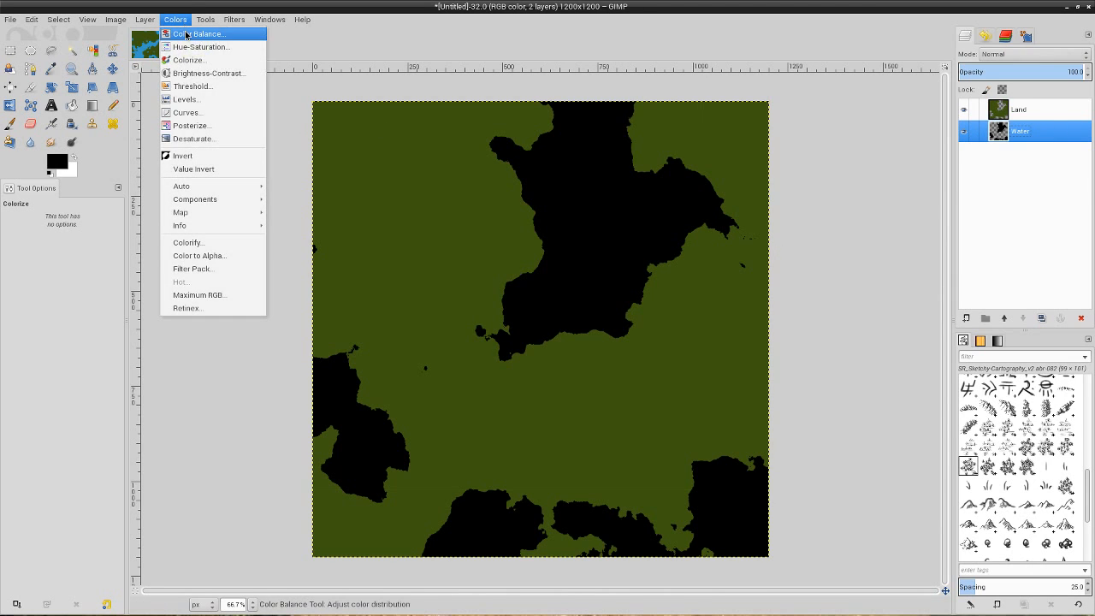
{"action": "left_click", "coordinate": [182, 60]}
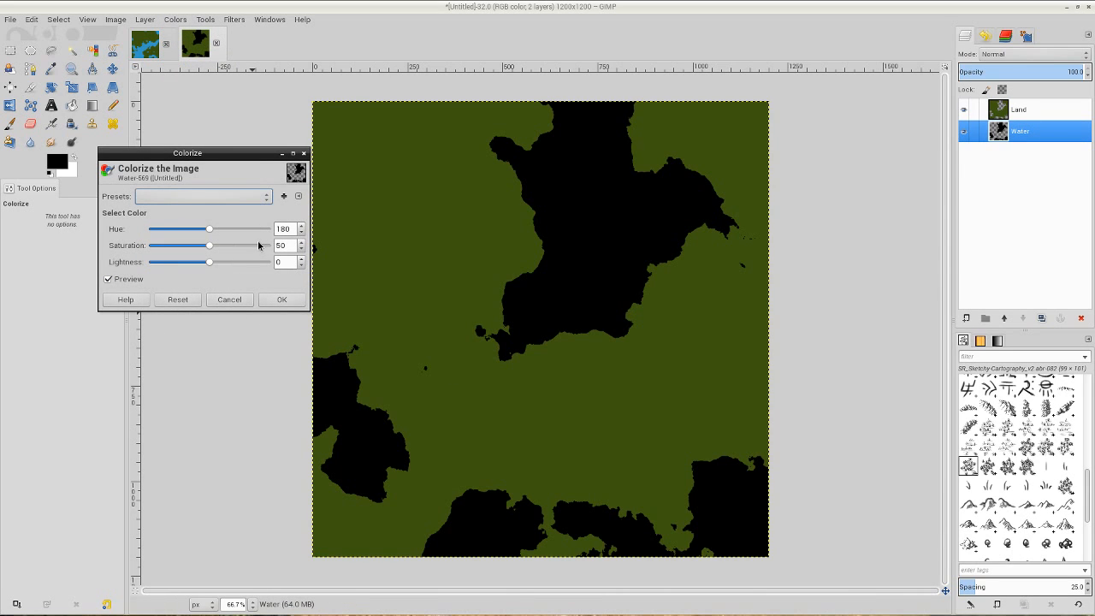
{"action": "left_click", "coordinate": [302, 226]}
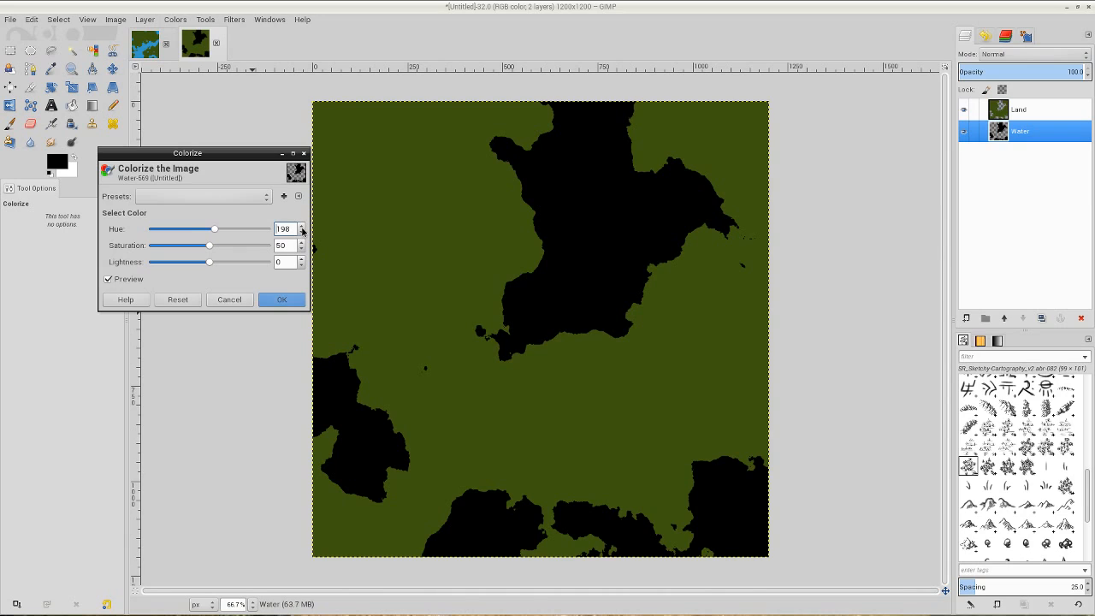
{"action": "left_click", "coordinate": [302, 227]}
{"action": "left_click", "coordinate": [301, 242]}
{"action": "left_click", "coordinate": [300, 243]}
{"action": "left_click", "coordinate": [301, 259]}
{"action": "left_click_drag", "start_coordinate": [302, 262], "coordinate": [302, 262]}
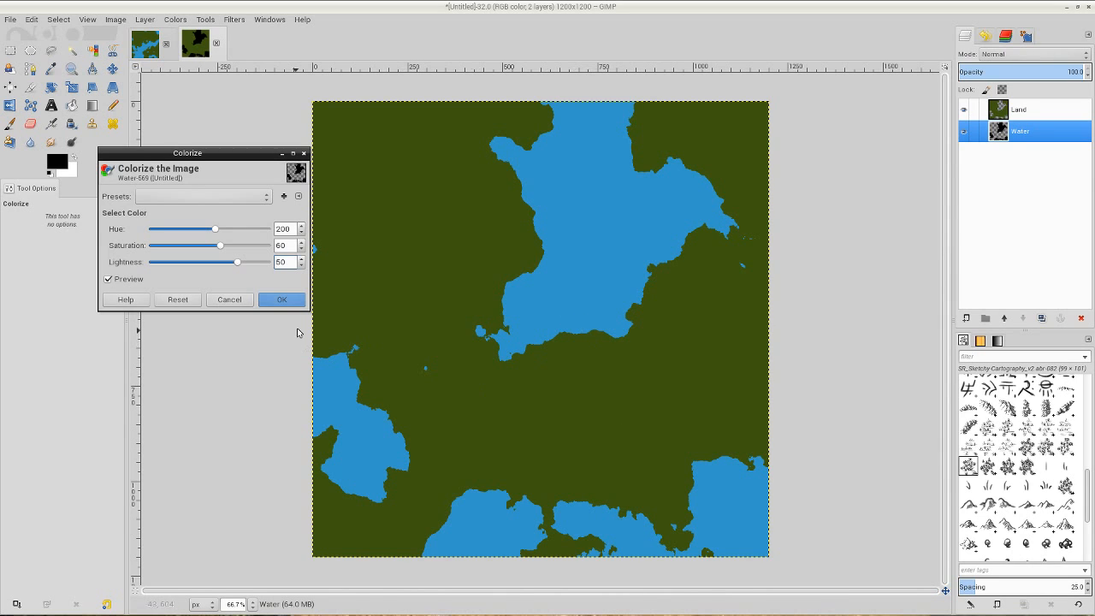
{"action": "left_click", "coordinate": [287, 302]}
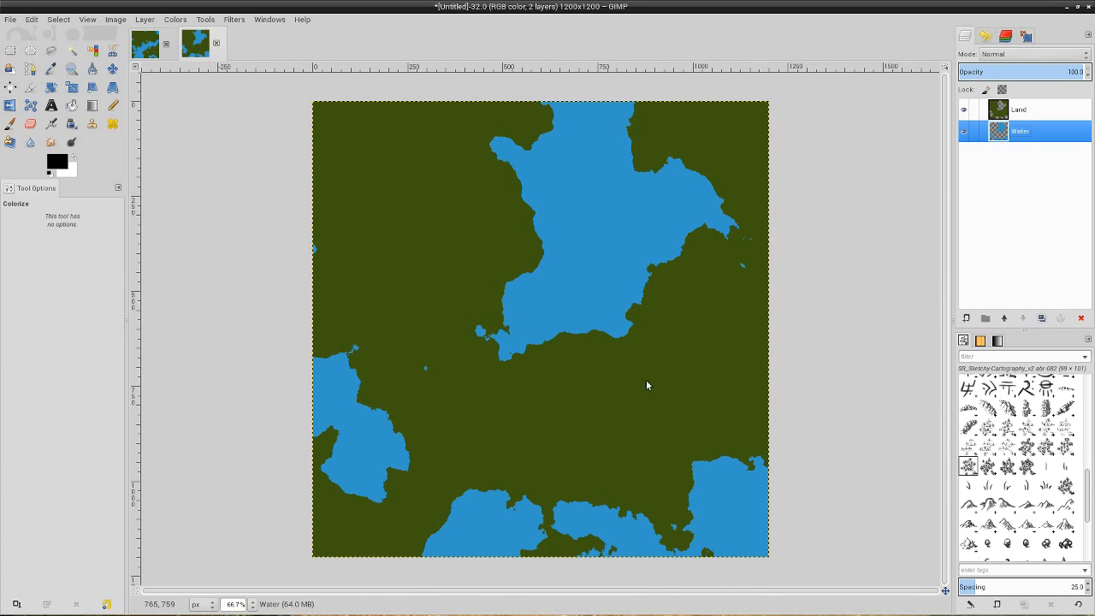
Apply the Add Bevel filter to the Land layer with thickness 9, without working on a copy, and inspect the coastline edges.
{"action": "left_click", "coordinate": [1024, 113]}
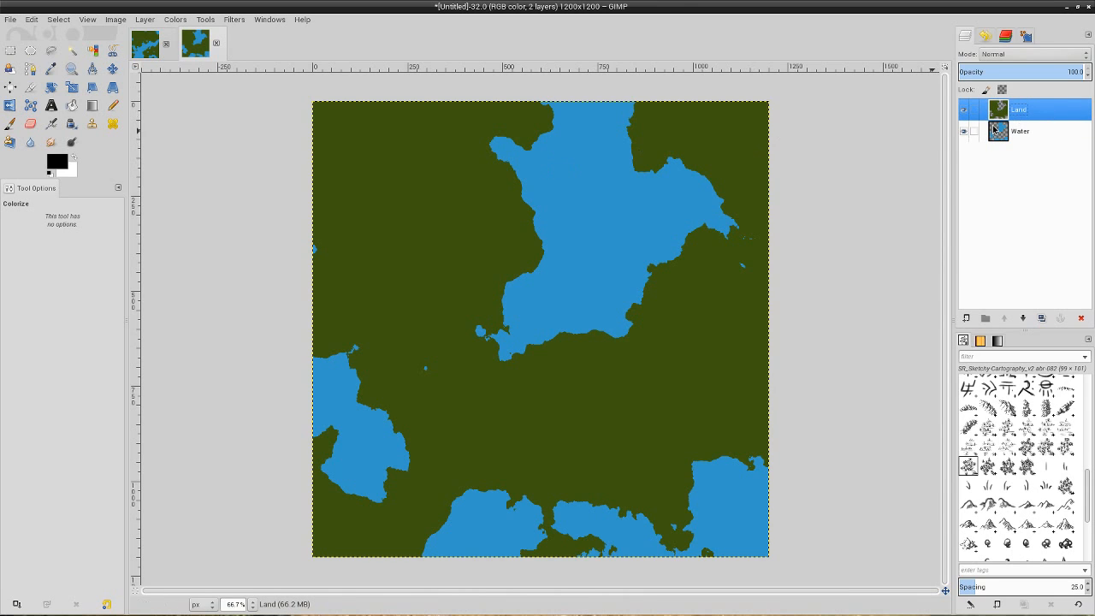
{"action": "left_click", "coordinate": [236, 18]}
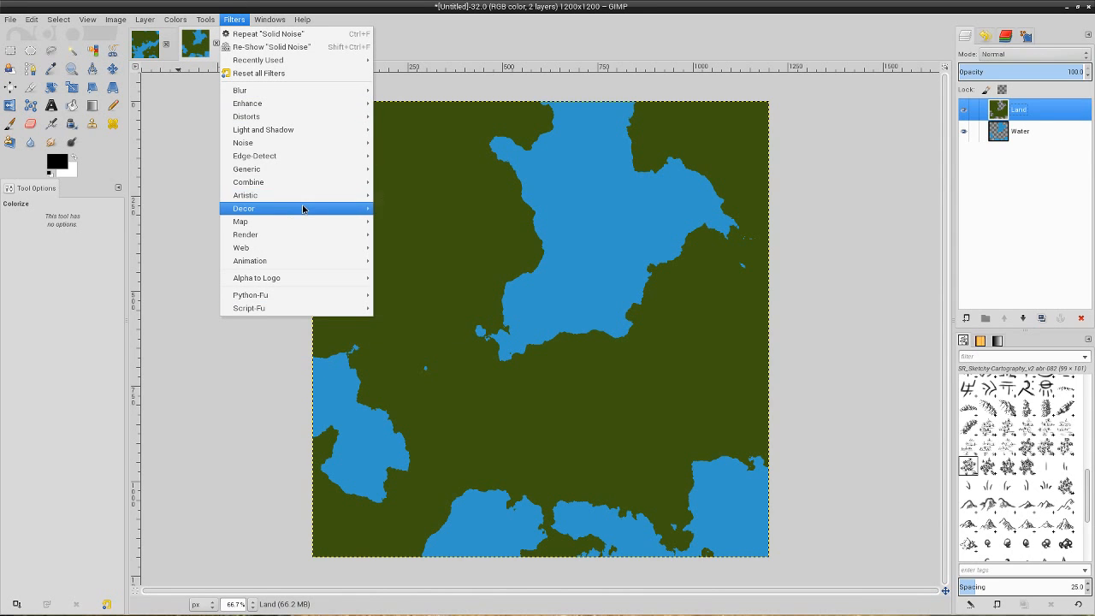
{"action": "mouse_move", "coordinate": [304, 208]}
{"action": "left_click", "coordinate": [395, 213]}
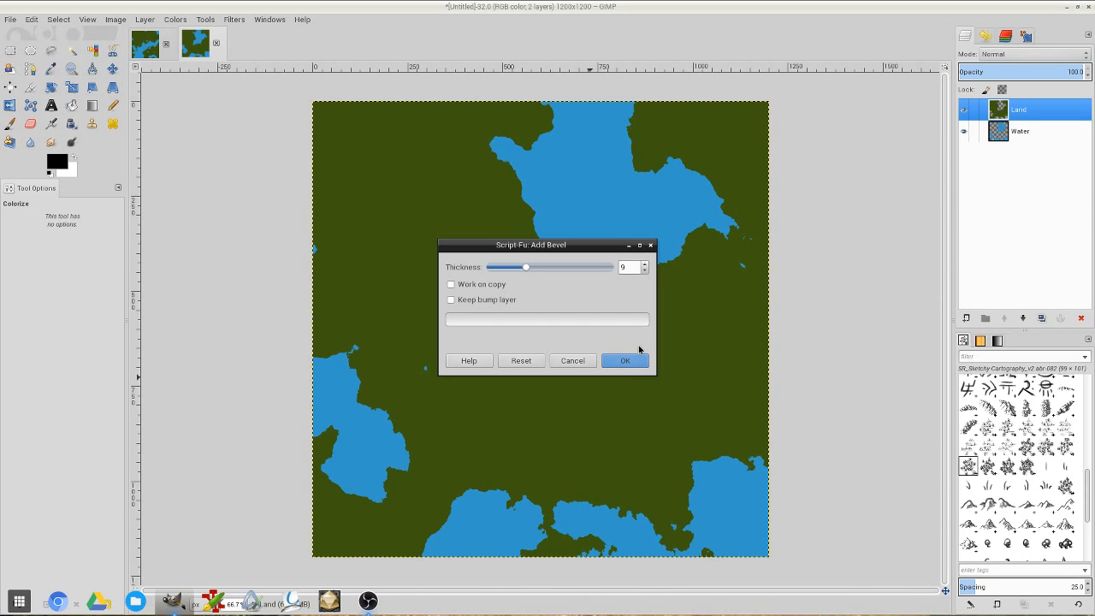
{"action": "left_click", "coordinate": [625, 367]}
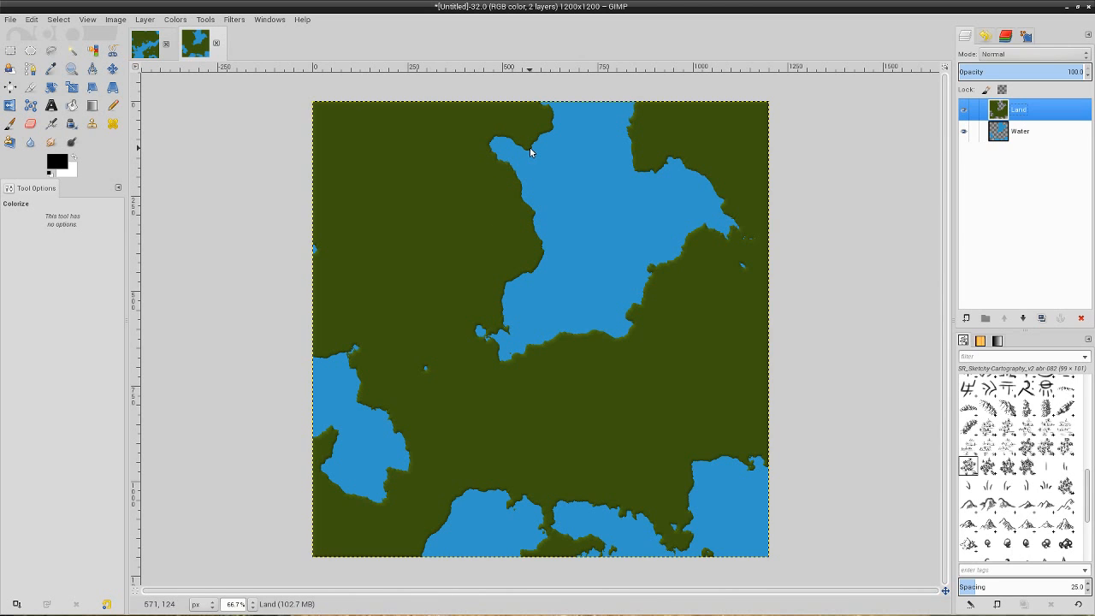
{"action": "scroll", "coordinate": [463, 176], "scroll_direction": "up", "scroll_amount": 2}
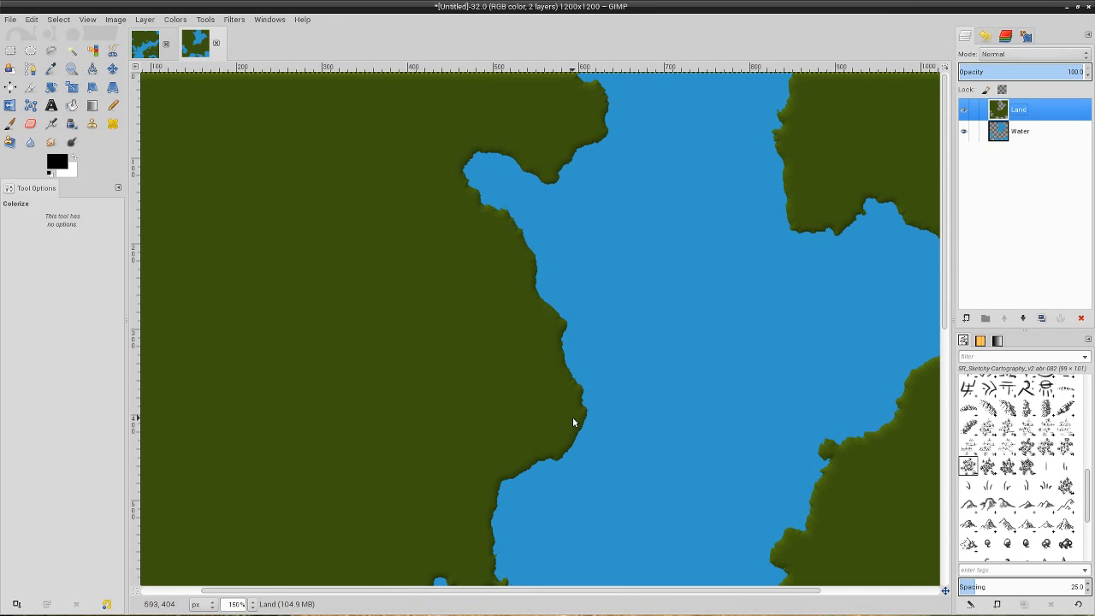
{"action": "scroll", "coordinate": [573, 417], "scroll_direction": "down", "scroll_amount": 1}
{"action": "scroll", "coordinate": [574, 422], "scroll_direction": "down", "scroll_amount": 1}
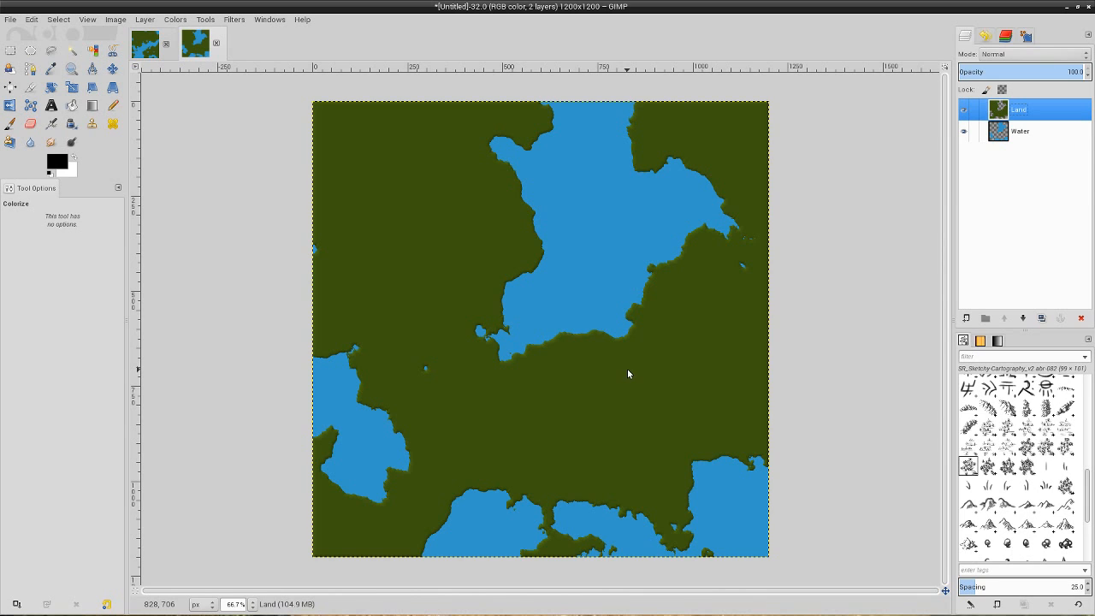
{"action": "mouse_move", "coordinate": [171, 612]}
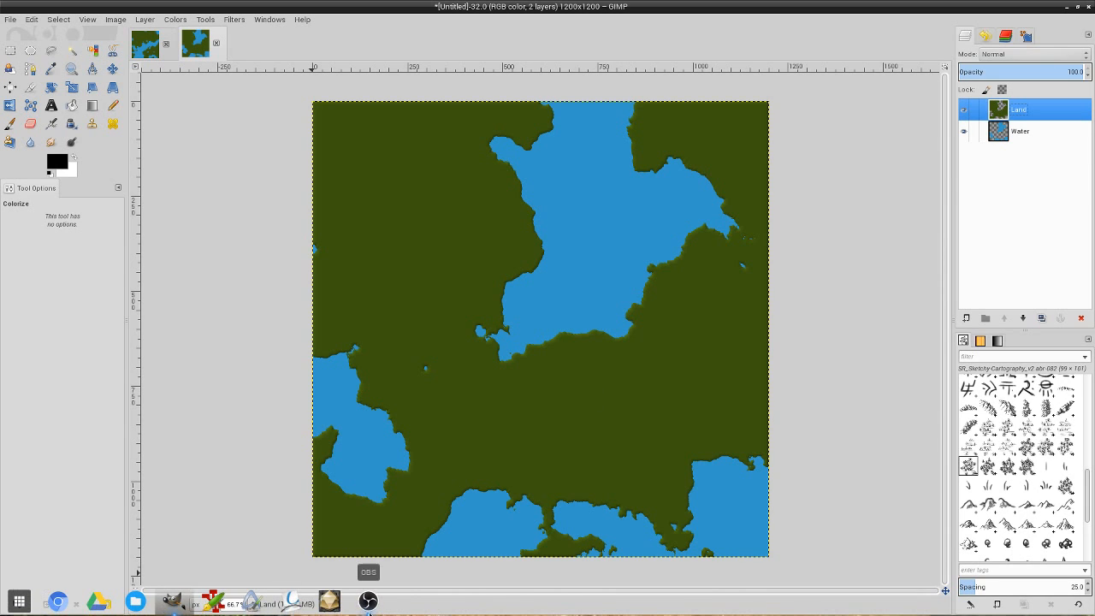